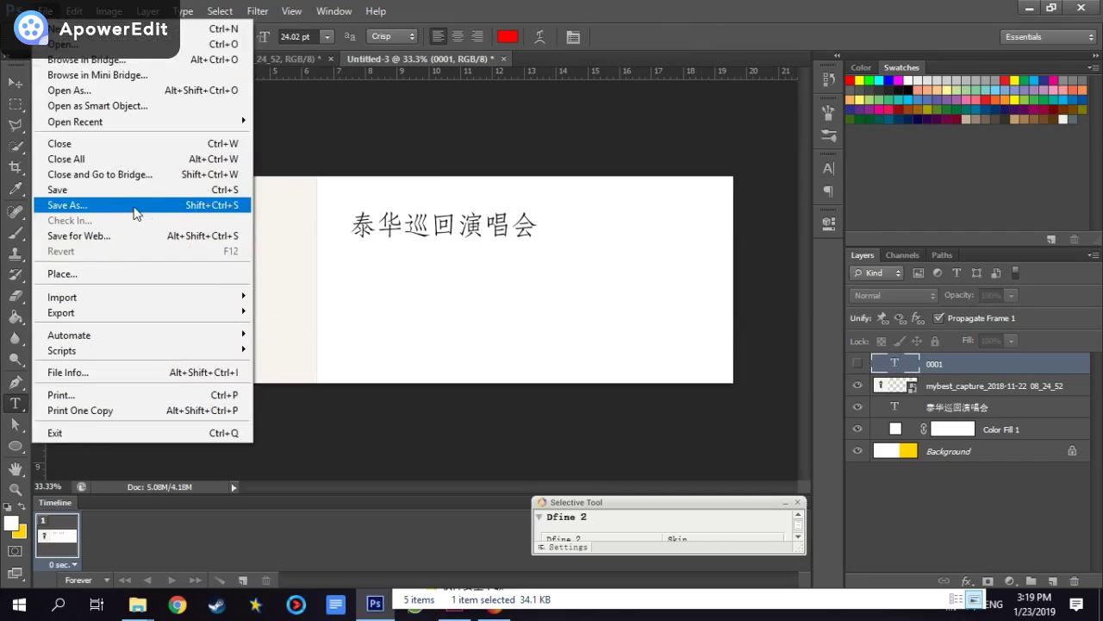
Save the ticket design in JPEG format over the existing thc file in the Thai Hua Concert folder
left_click(523, 388)
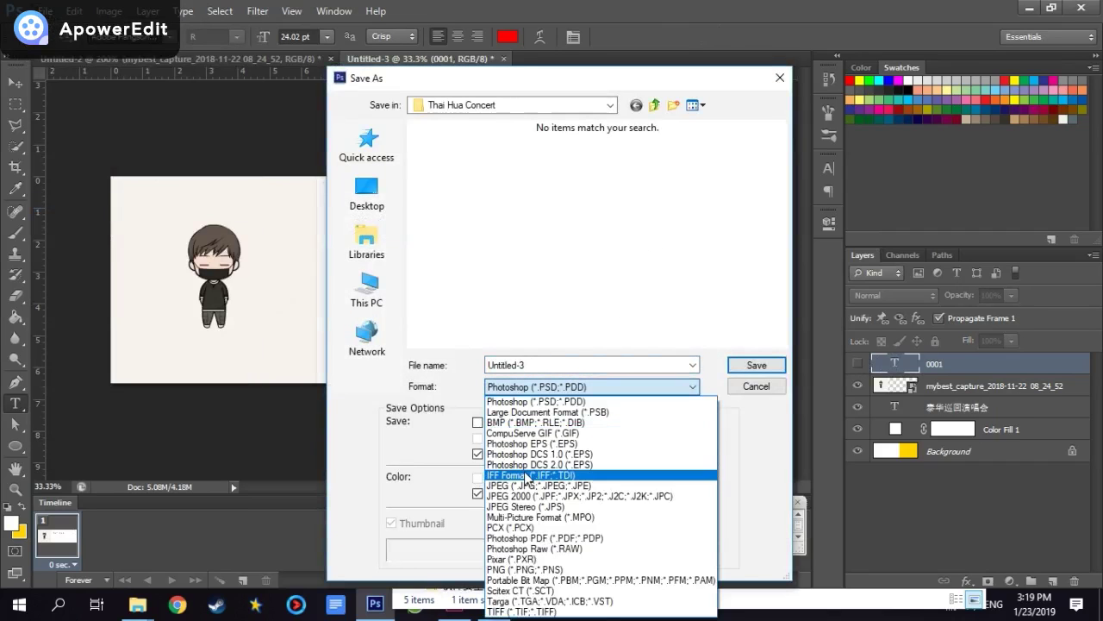
left_click(534, 480)
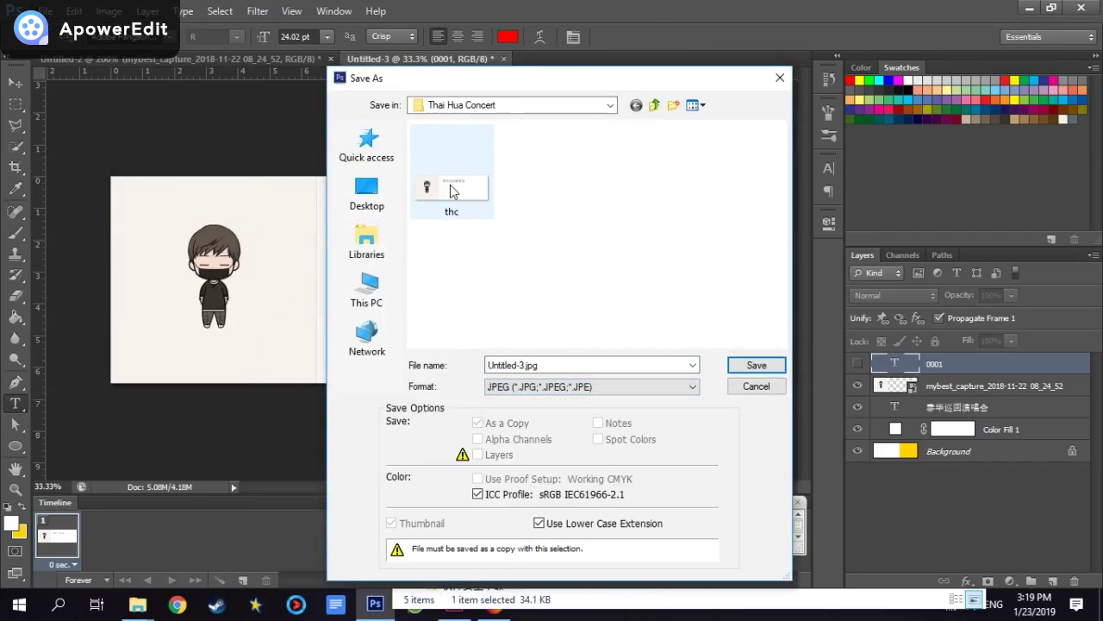
left_click(455, 191)
left_click(756, 364)
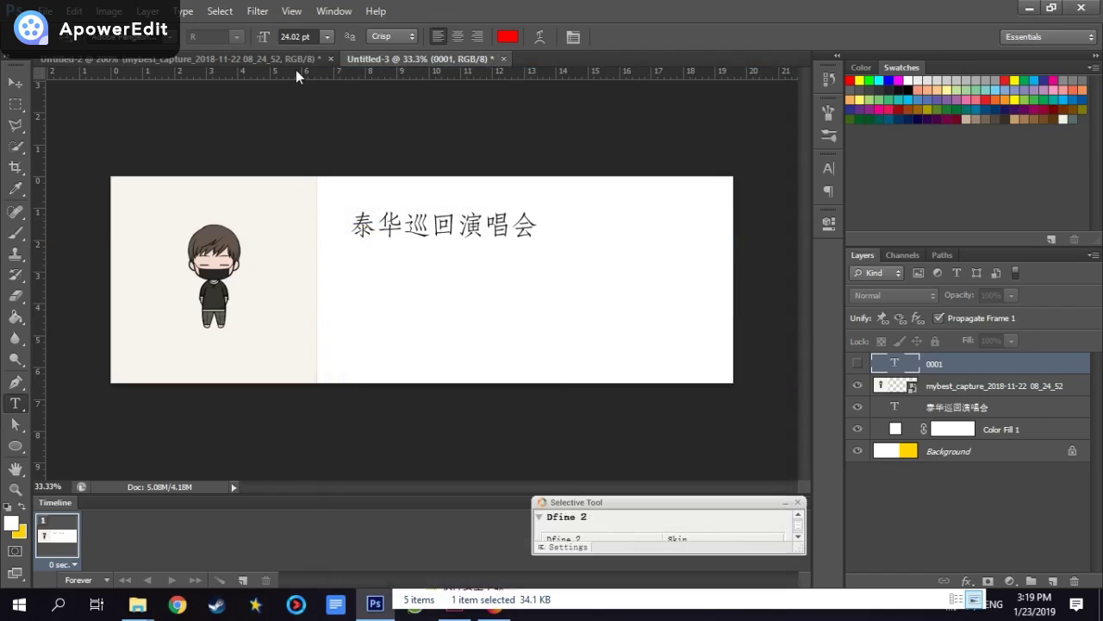
Switch to InDesign and start a new document with Print intent and facing pages turned off
key("alt+Tab")
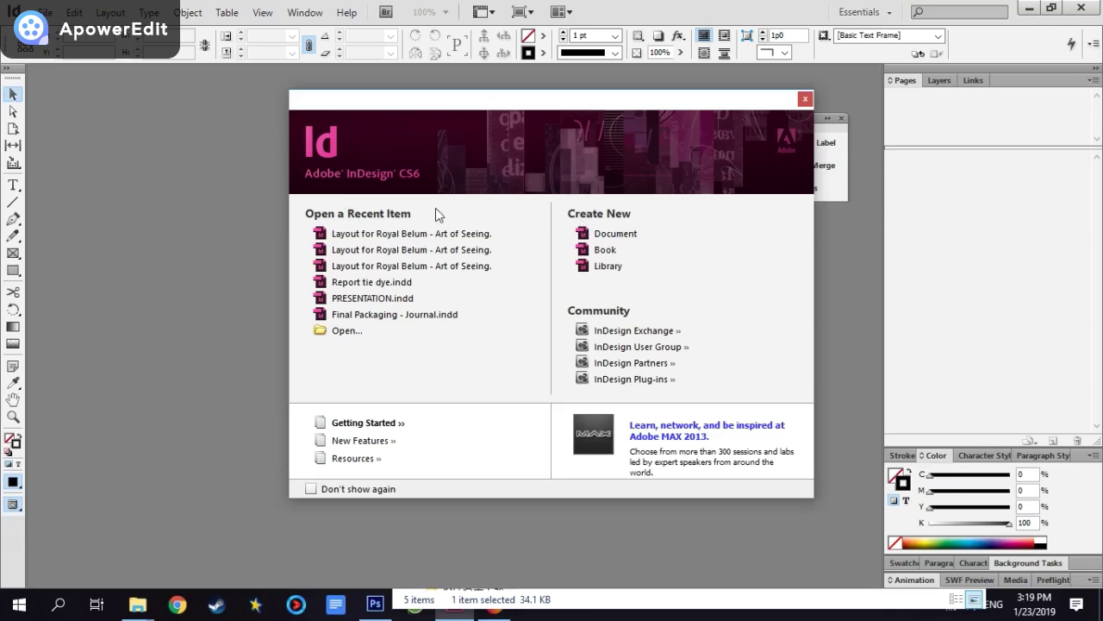
left_click(616, 234)
mouse_move(589, 148)
left_mouse_down()
mouse_move(314, 160)
mouse_move(596, 159)
left_mouse_up()
left_click(479, 209)
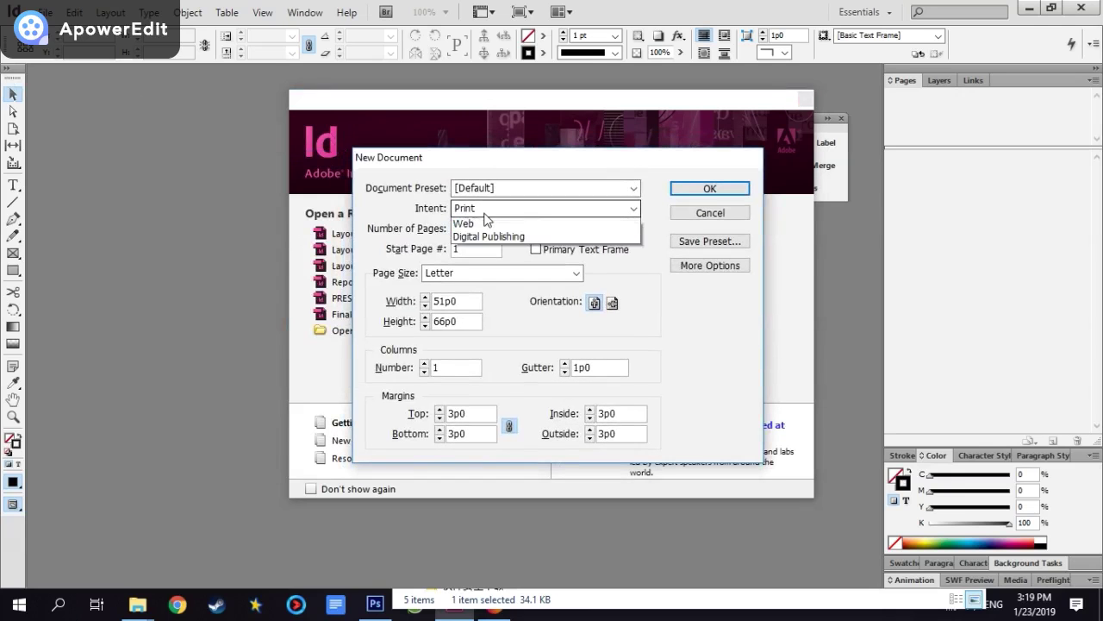
left_click(482, 219)
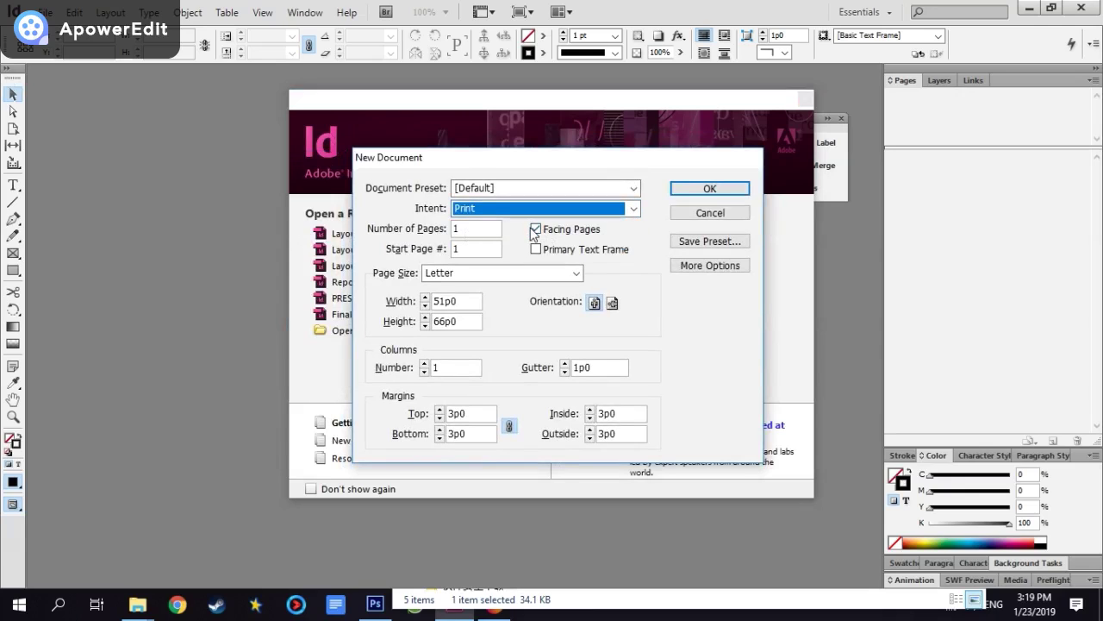
left_click(535, 230)
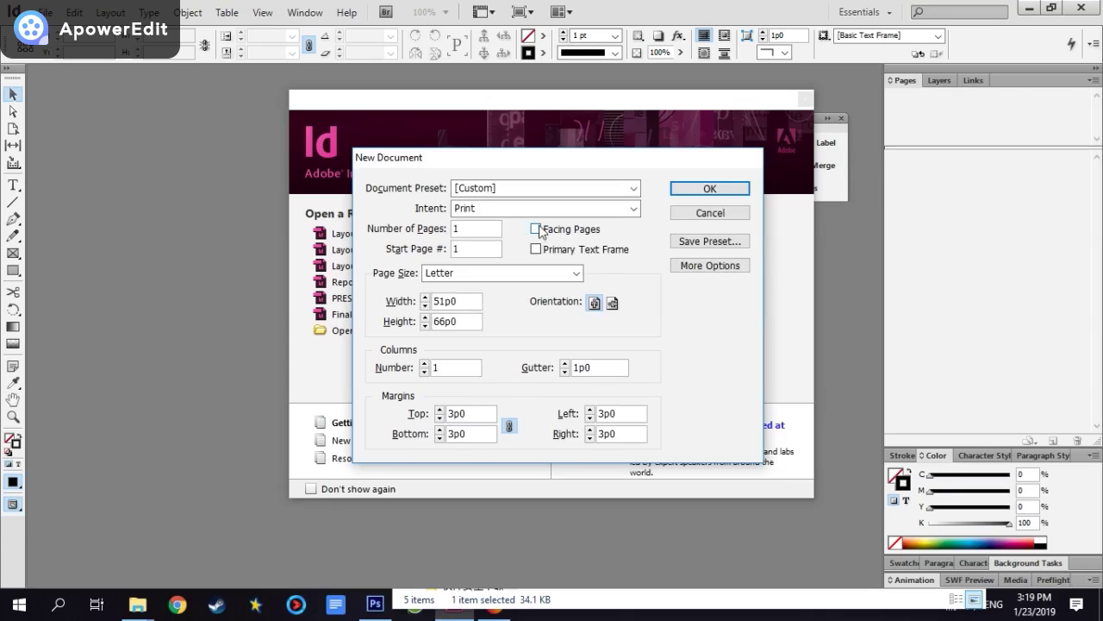
left_click(536, 230)
left_click(536, 230)
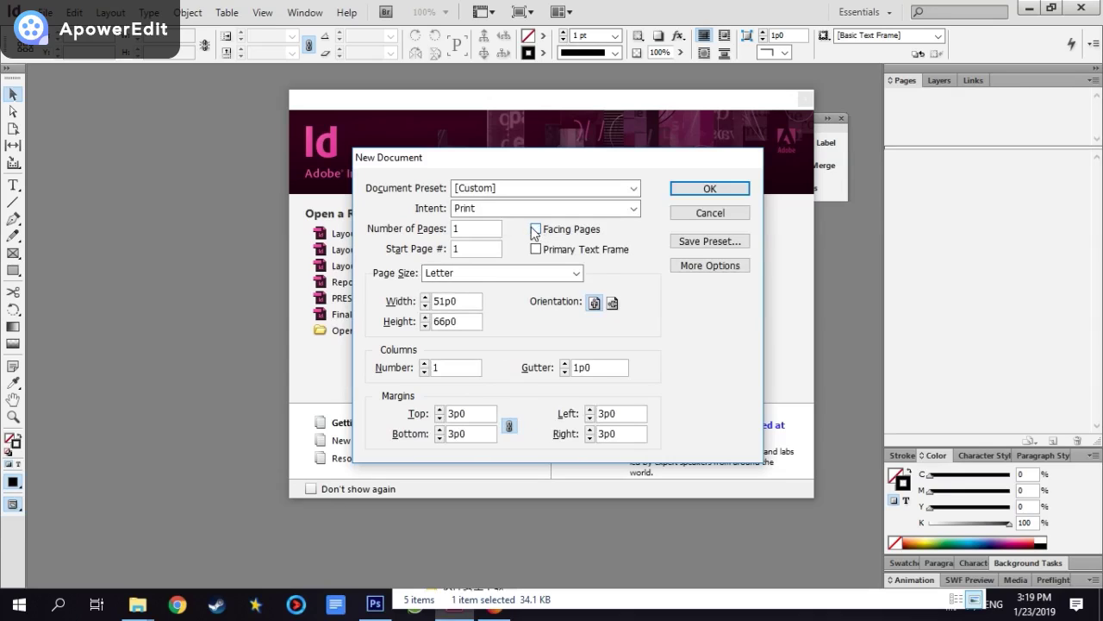
Start a custom page size for the new document and name it 2ticket
left_click(542, 273)
left_click(470, 520)
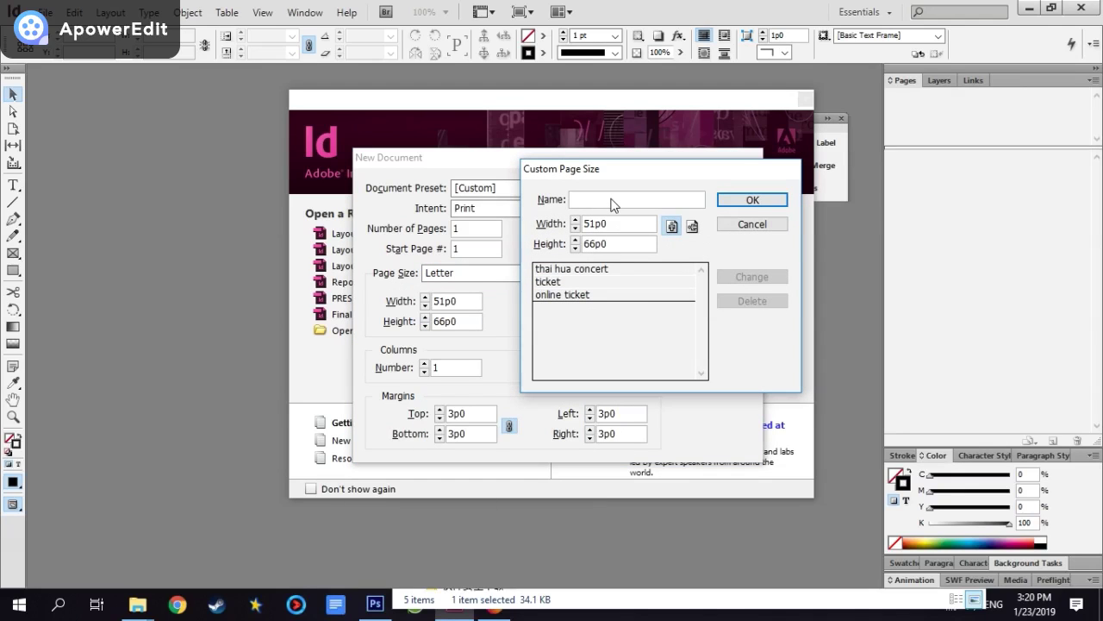
type("ticket")
type("2")
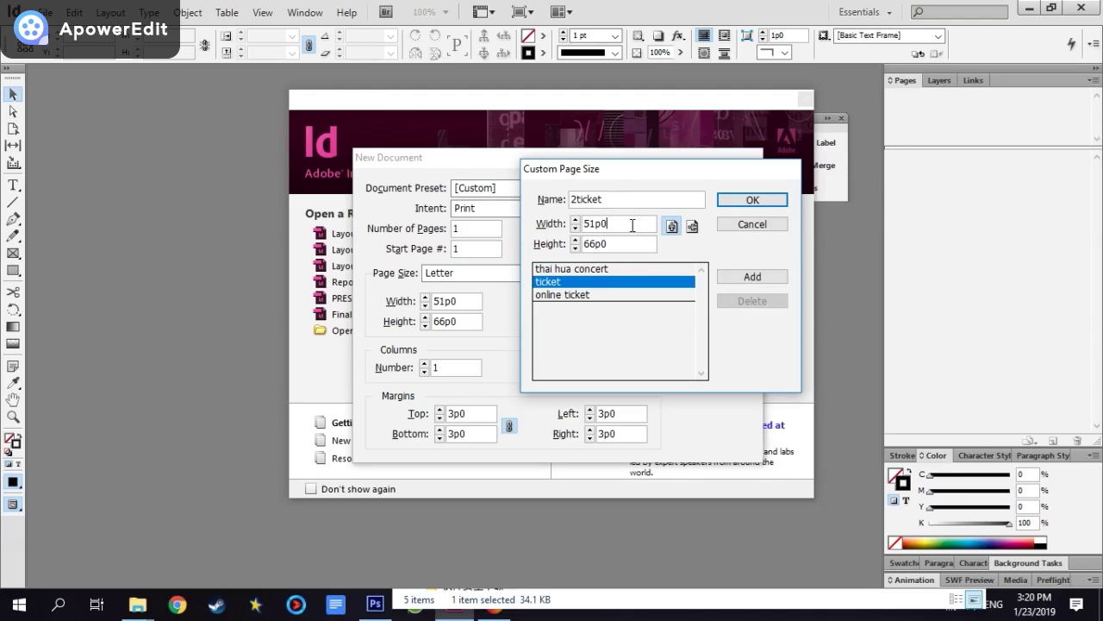
Switch to Photoshop and check the ticket design's document width and height in inches
key("alt+Tab")
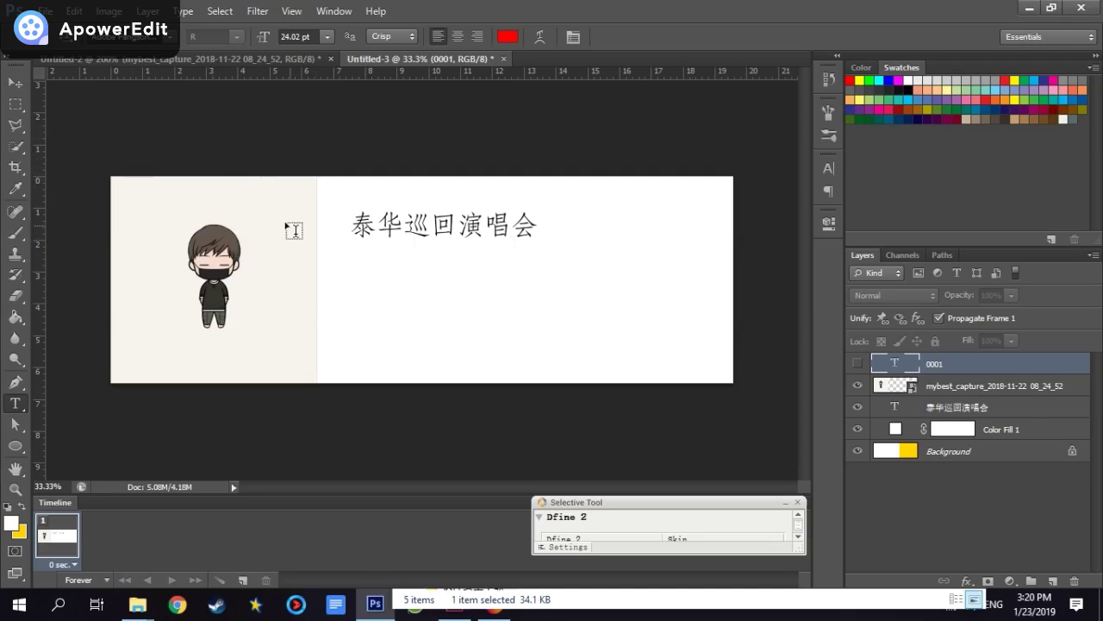
left_click(110, 12)
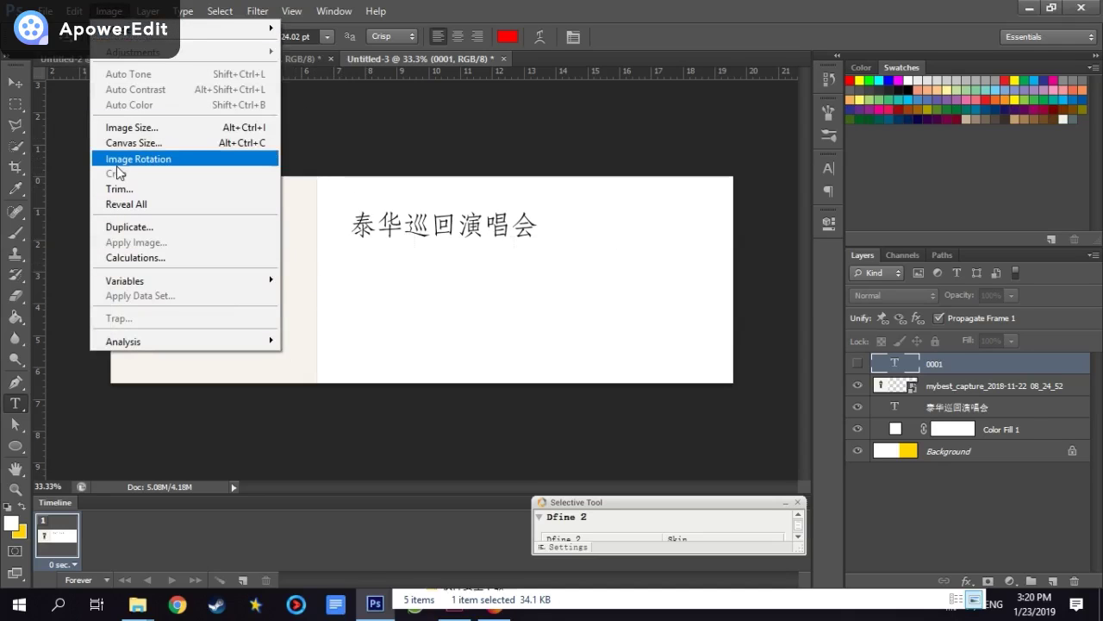
left_click(129, 129)
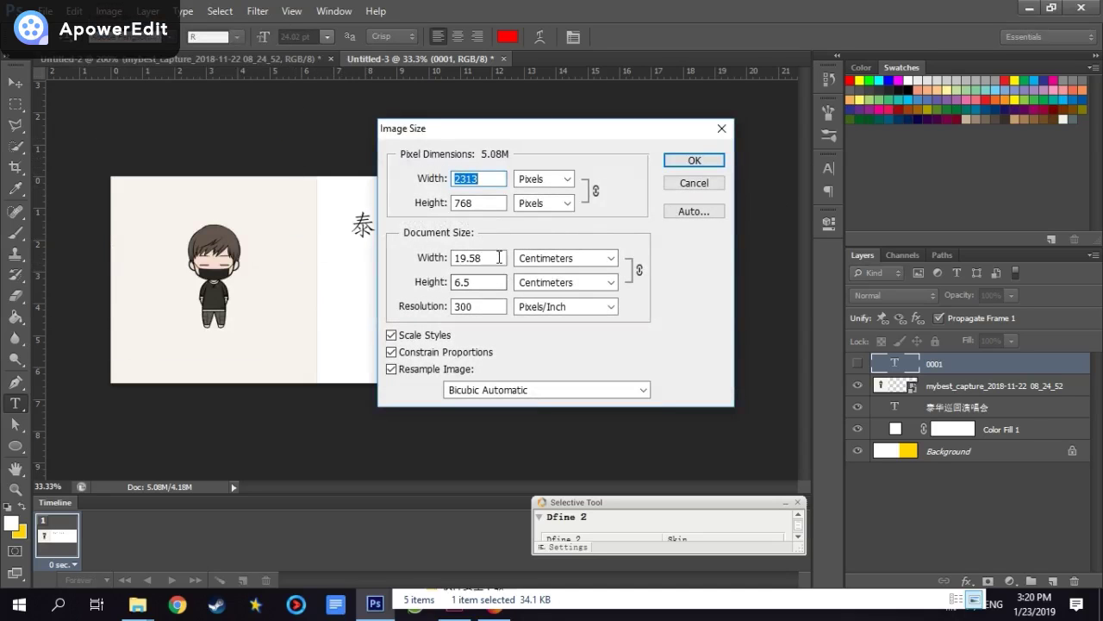
left_click(534, 259)
left_click(535, 291)
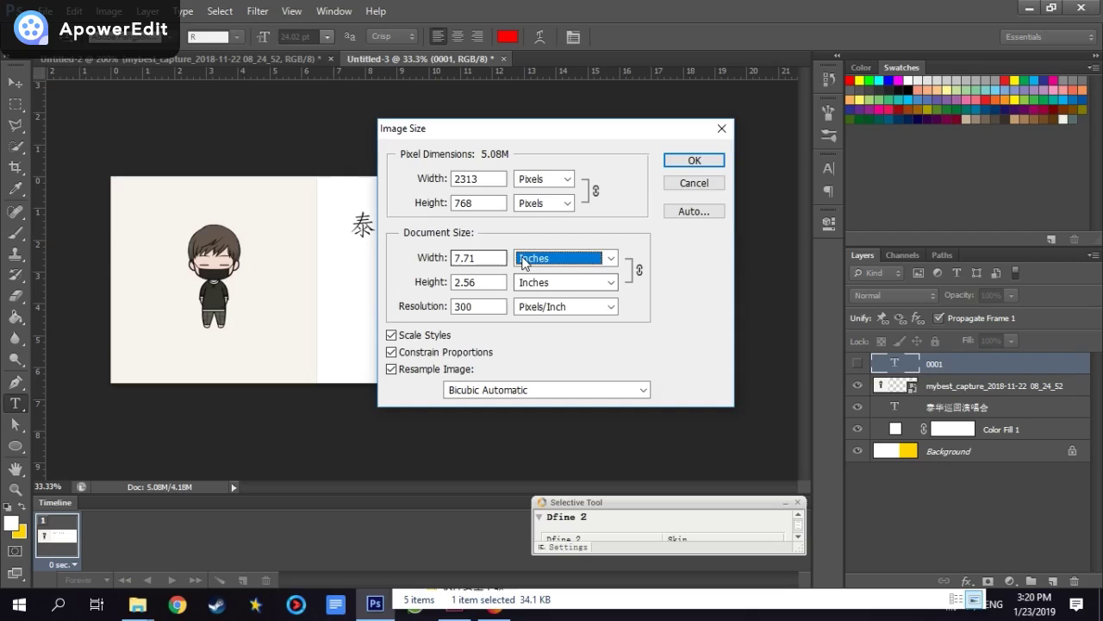
left_click(417, 260)
left_click(433, 288)
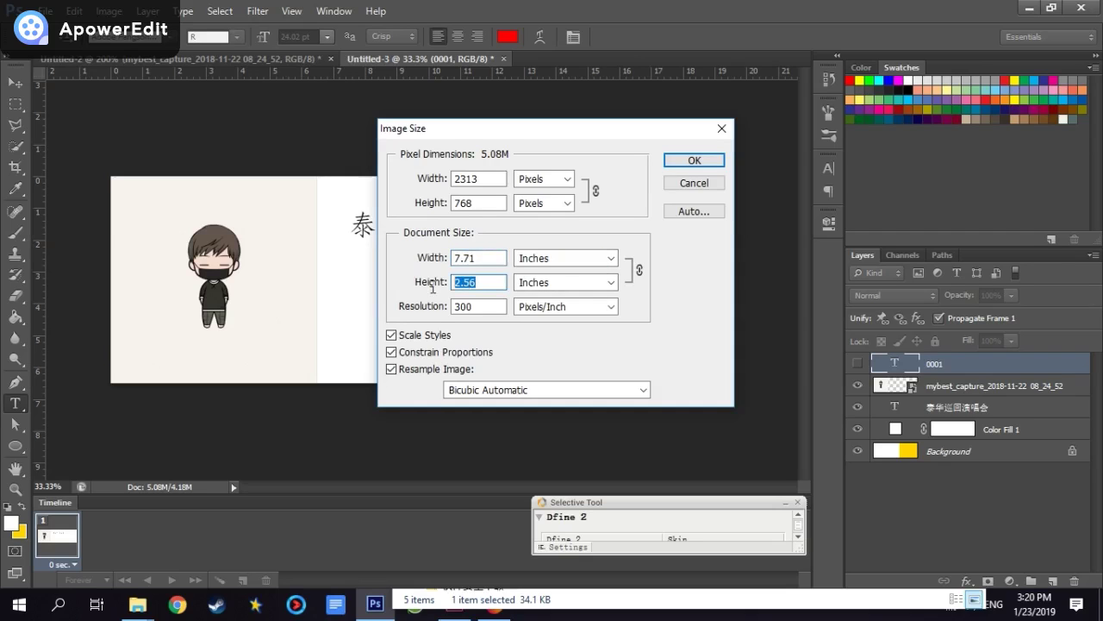
left_click(493, 263)
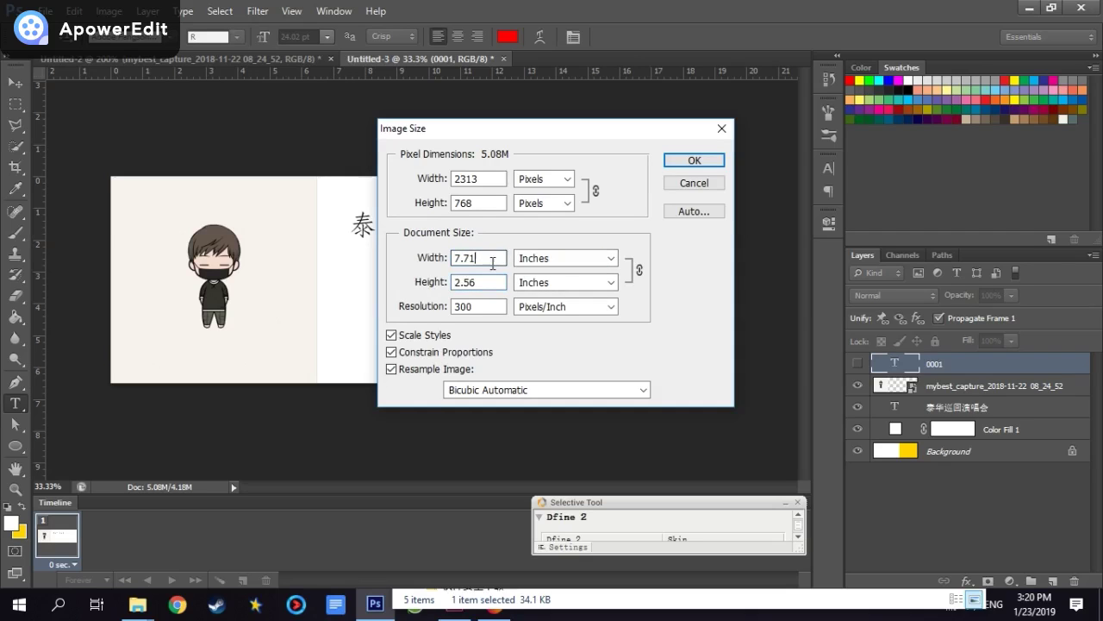
Switch to InDesign and add the 2ticket page size, 7.71 in wide and 2.56 in high, in landscape orientation
key("alt+Tab")
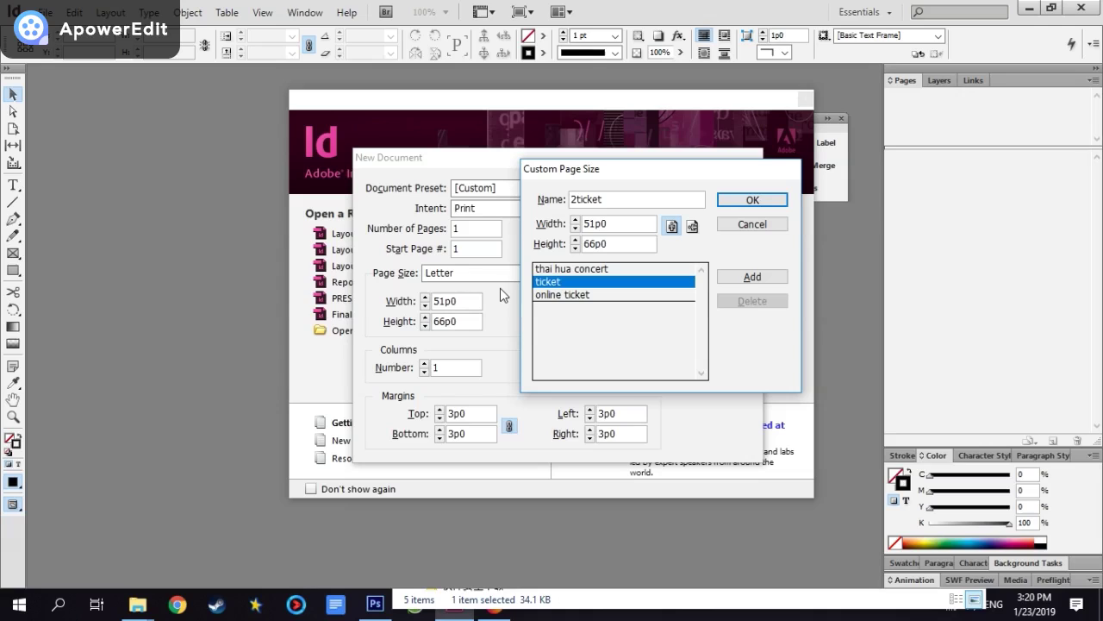
key("shift+Tab")
type("7.71 in")
key("Tab")
type("2")
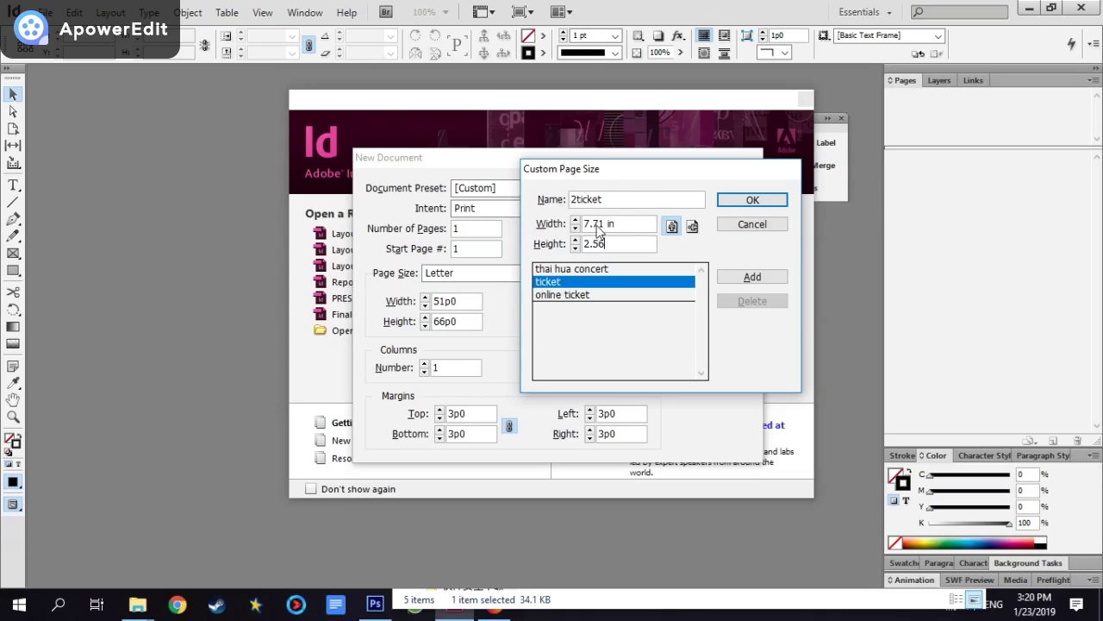
type(".56 in")
left_click(692, 226)
left_click(753, 277)
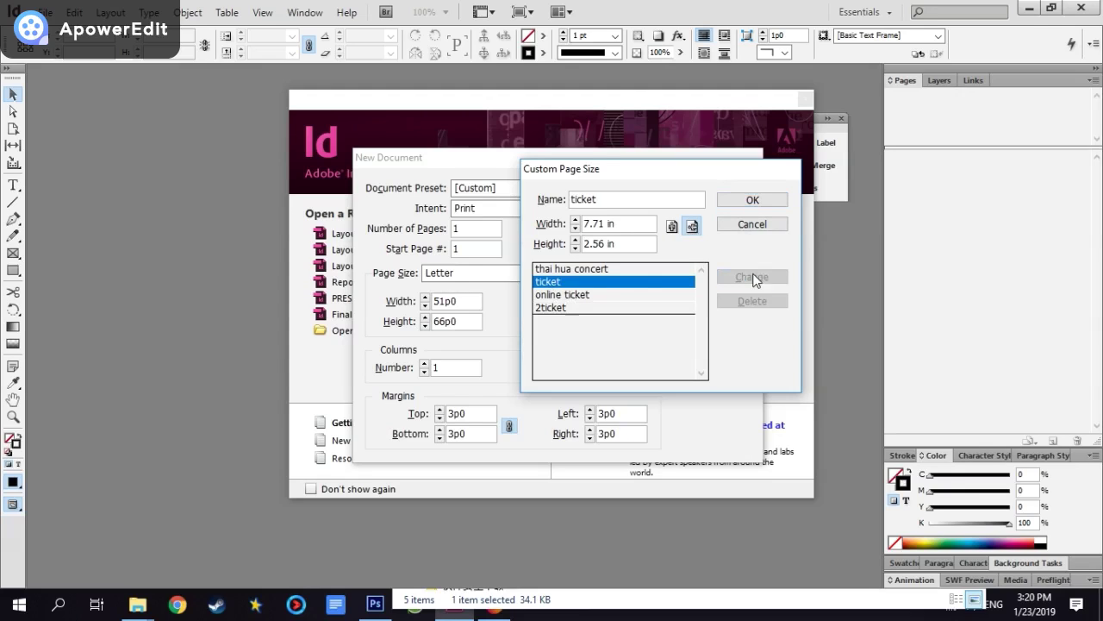
Close the custom page sizes and create the document with the landscape thai hua concert page size
left_click(578, 321)
left_click(579, 308)
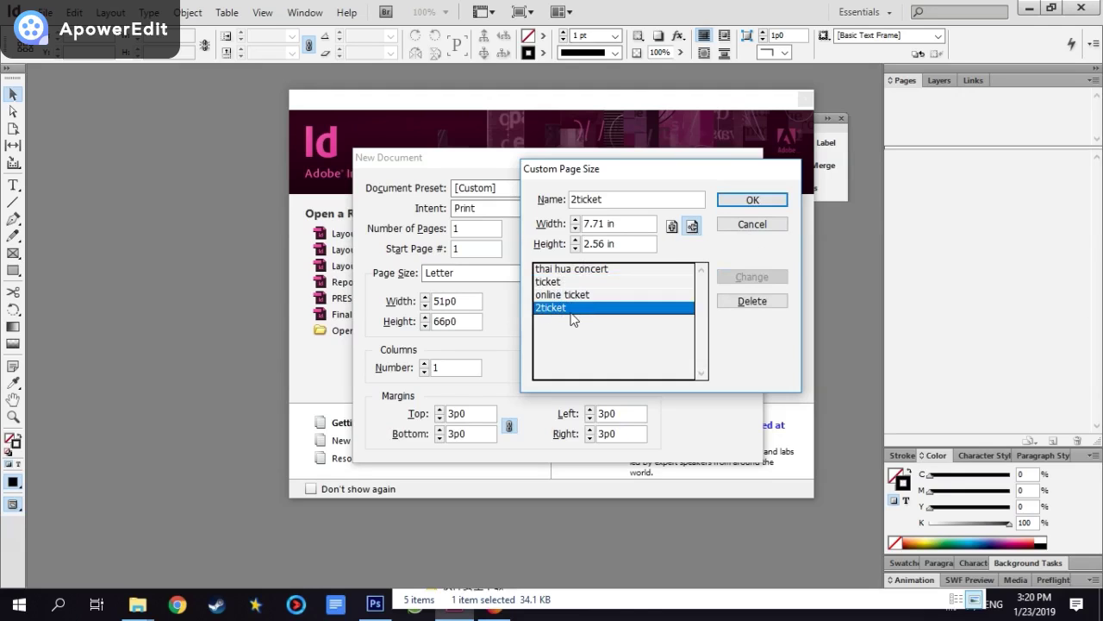
left_click(752, 200)
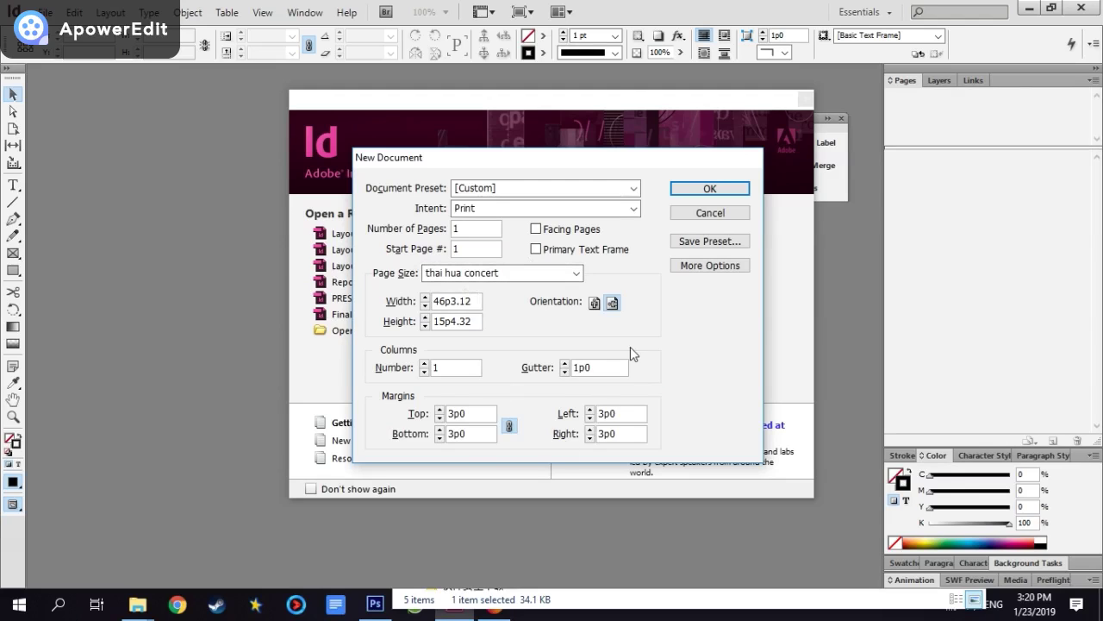
left_click(739, 191)
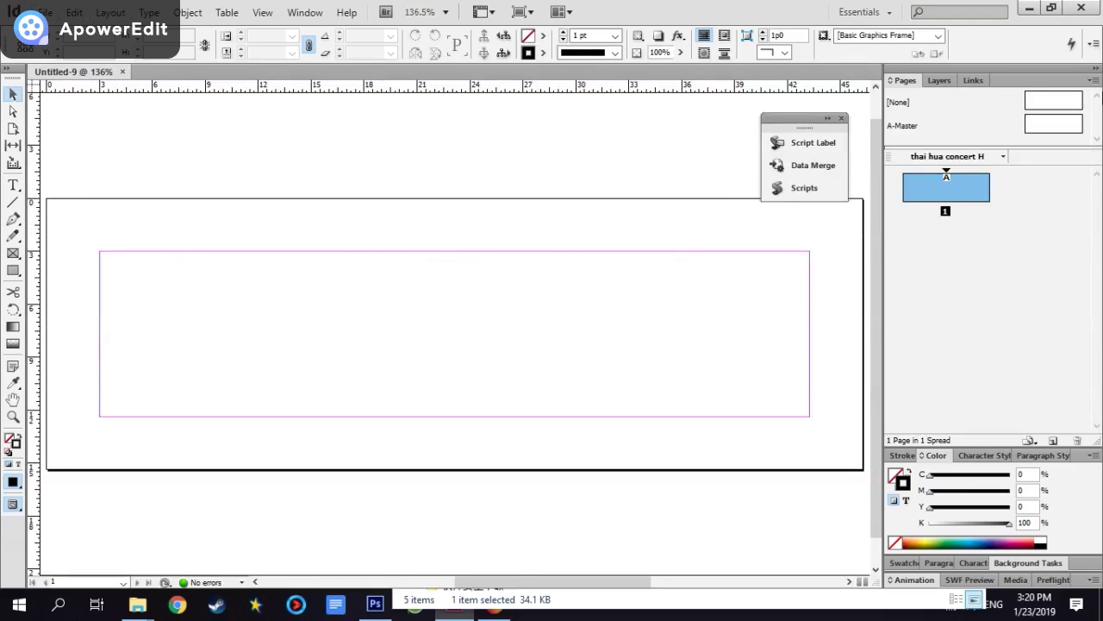
Open the A-Master page for editing and load the thc image for placing
left_click(1059, 129)
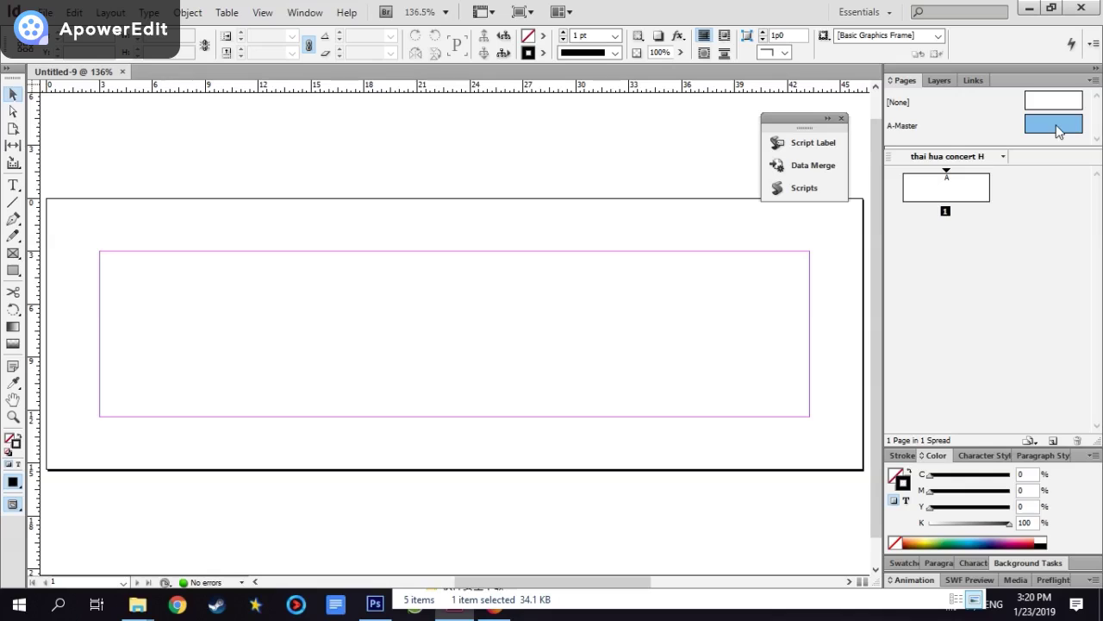
double_click(1066, 127)
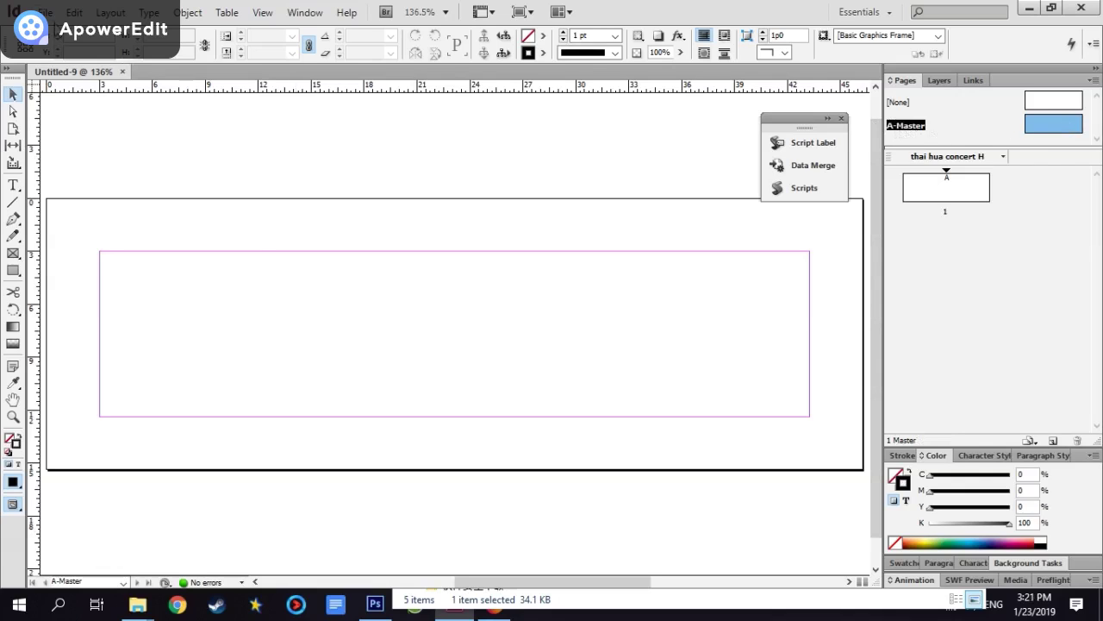
left_click(45, 12)
left_click(75, 221)
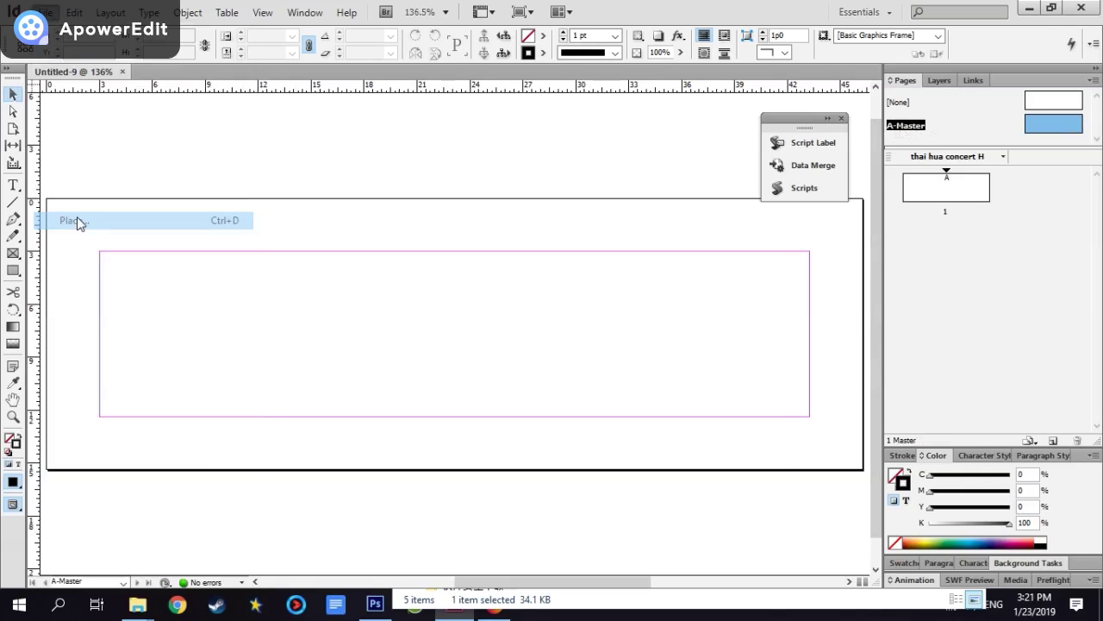
left_click(745, 185)
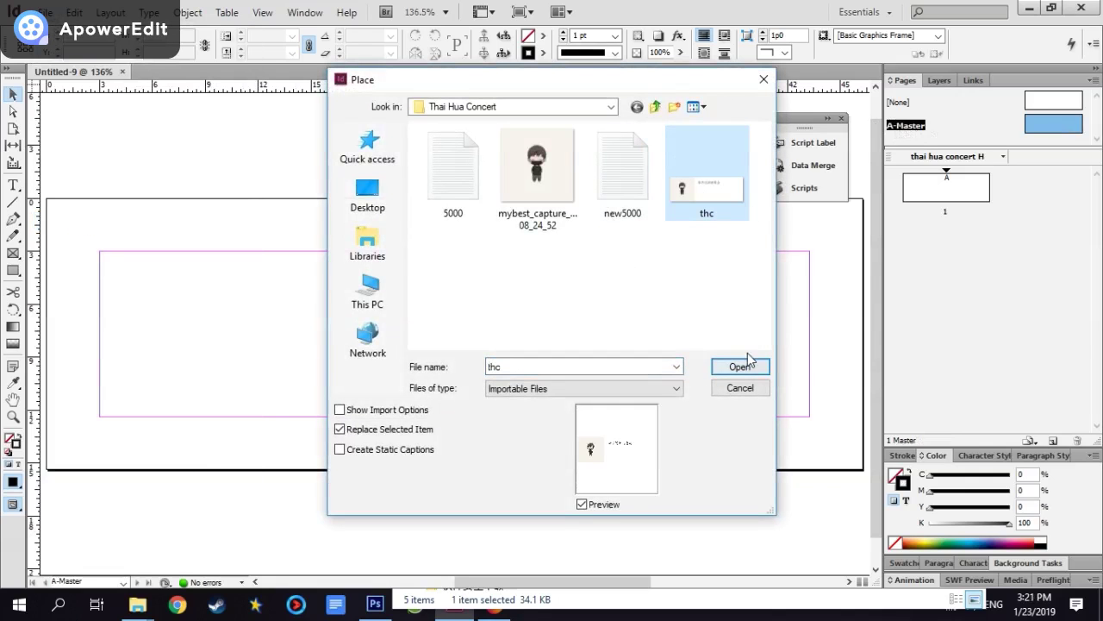
left_click(743, 366)
Undo a reduced trial placement and place the thc image at full size from the master page's upper-left corner
left_click_drag(189, 236, 487, 353)
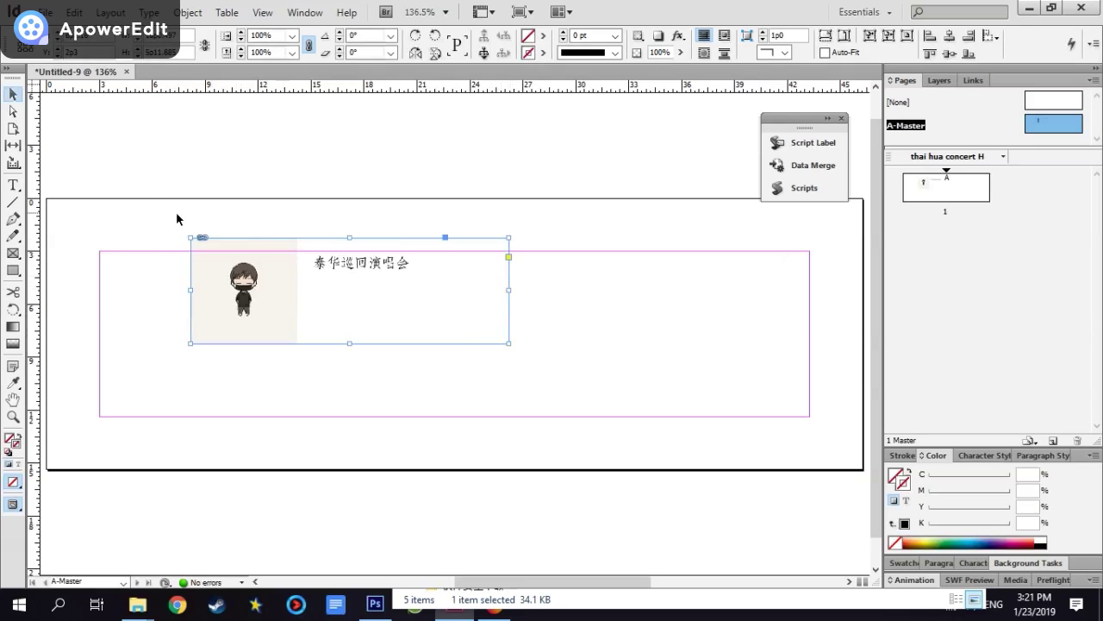
key("ctrl+z")
left_click(48, 198)
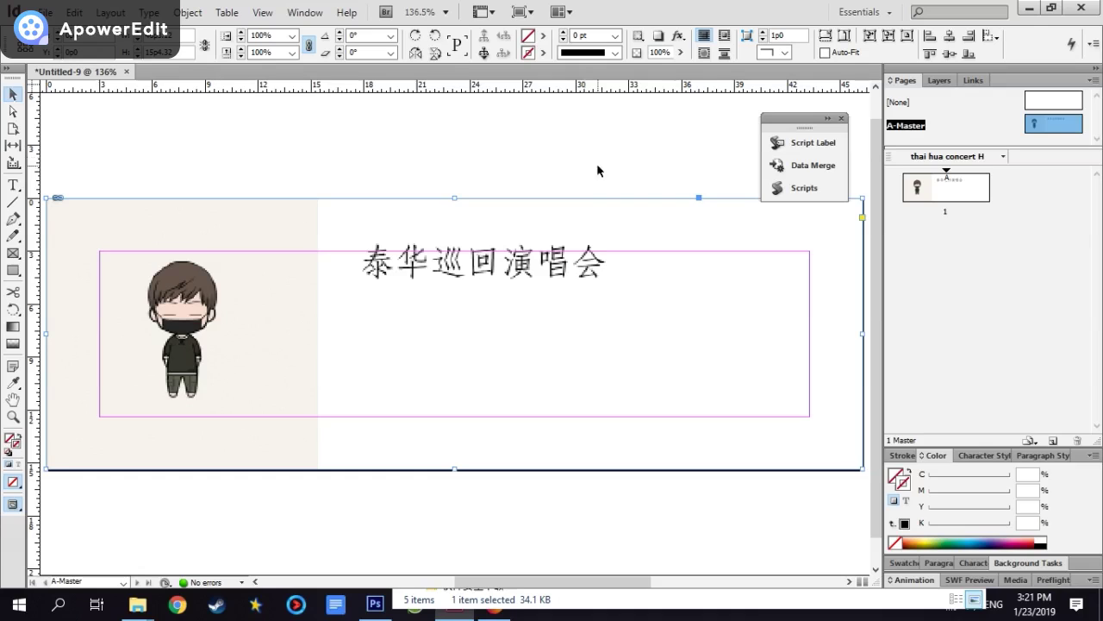
Set the placed ticket image's display performance to High Quality Display and deselect it
right_click(595, 273)
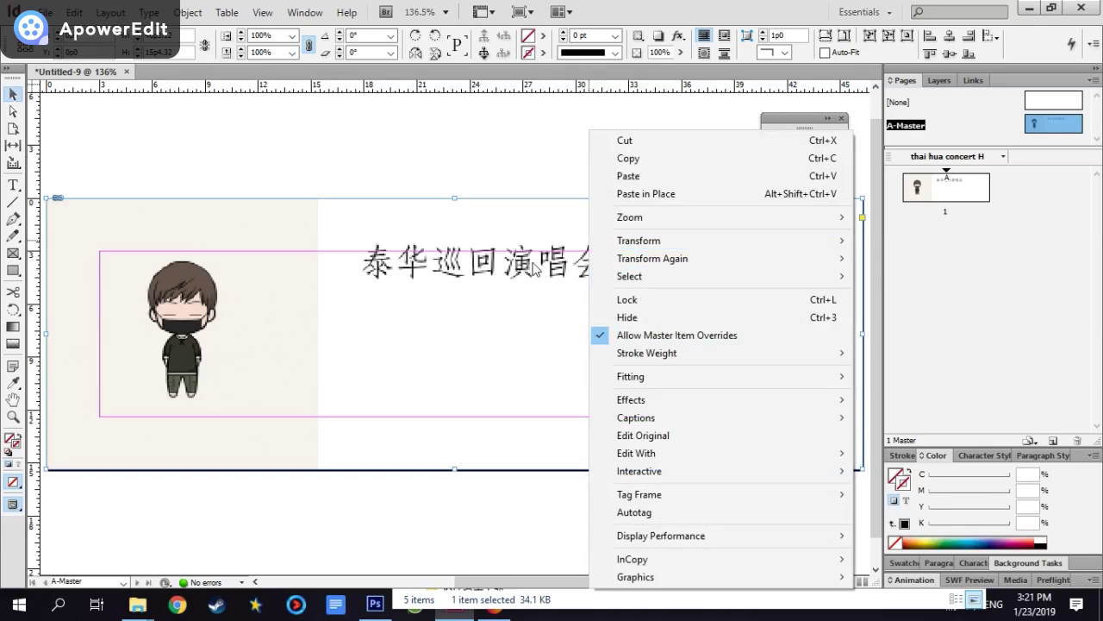
mouse_move(636, 537)
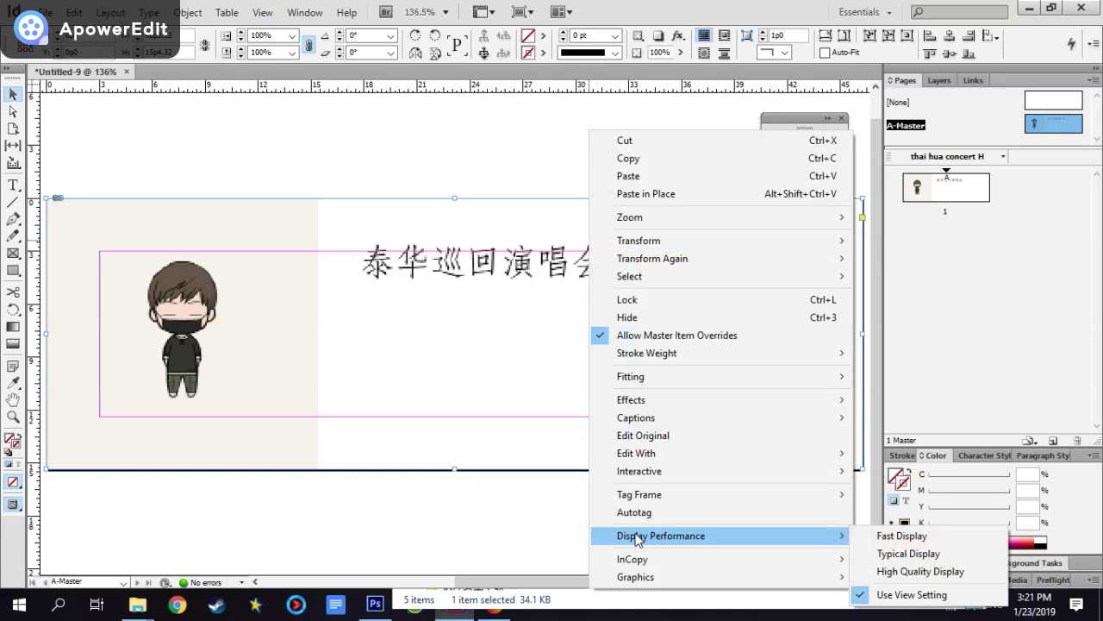
left_click(948, 571)
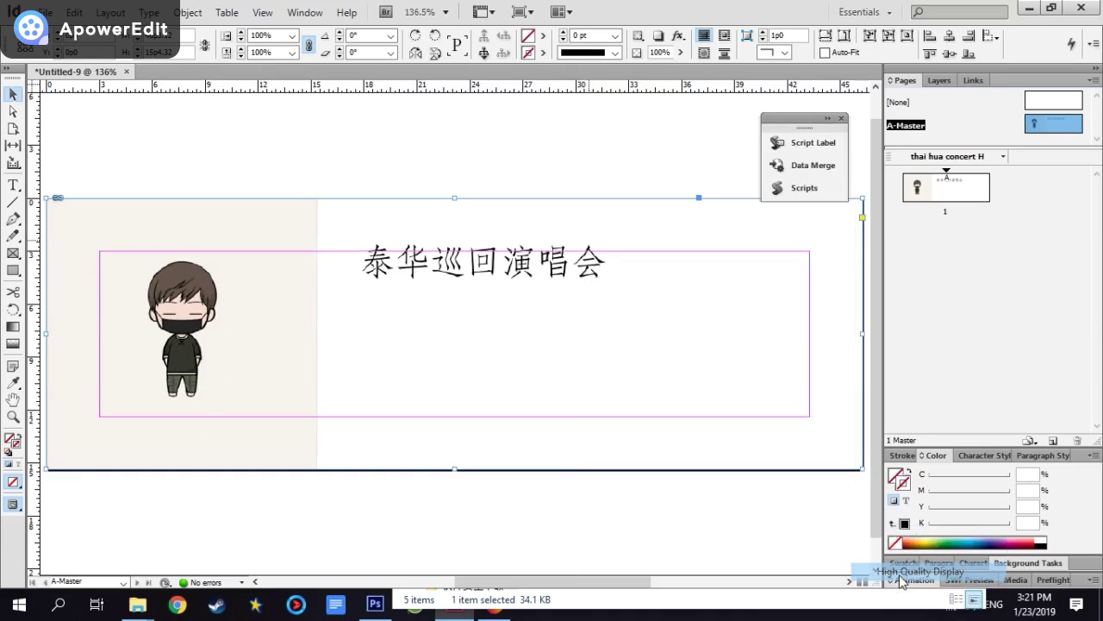
left_click(670, 187)
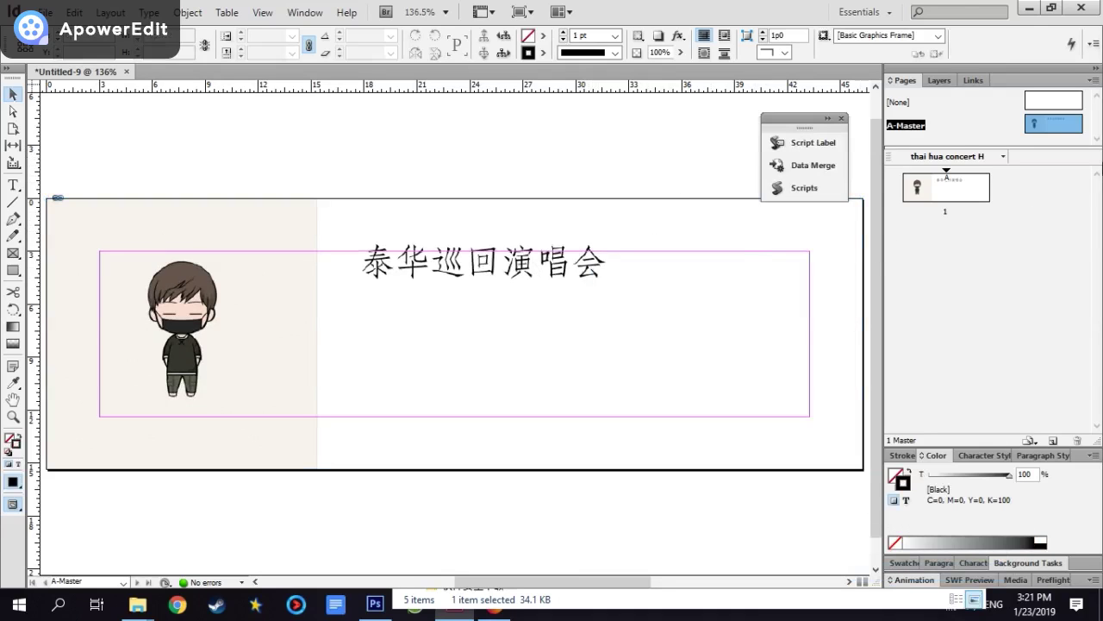
left_click(751, 237)
left_click(610, 146)
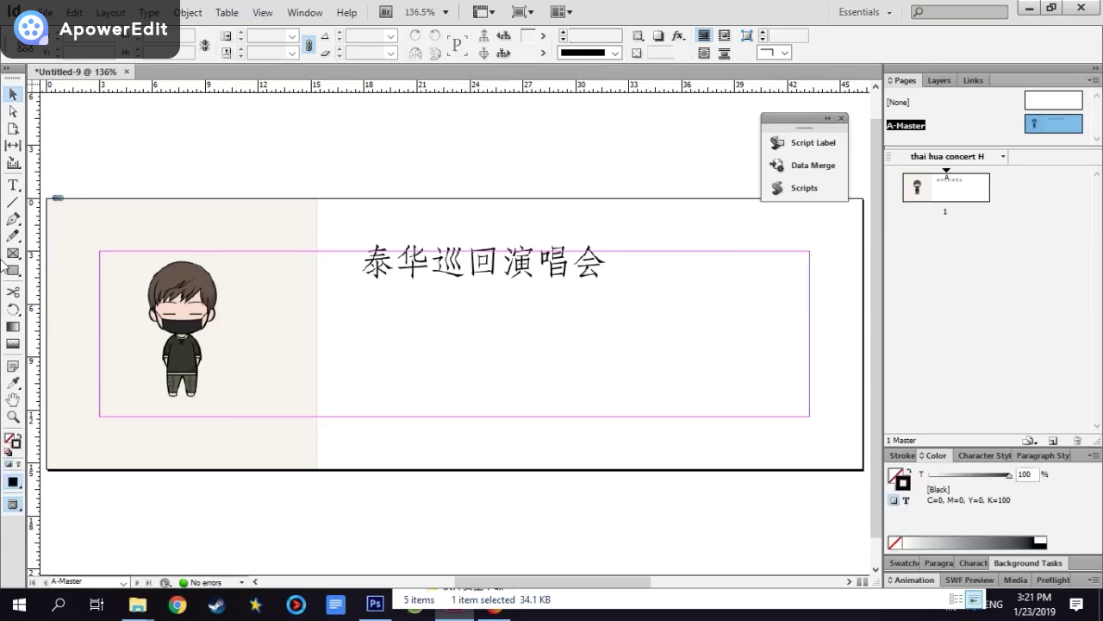
Draw a text frame near the master page's upper-right corner and set its font size to 24 pt
left_click(13, 184)
left_click_drag(687, 230, 811, 267)
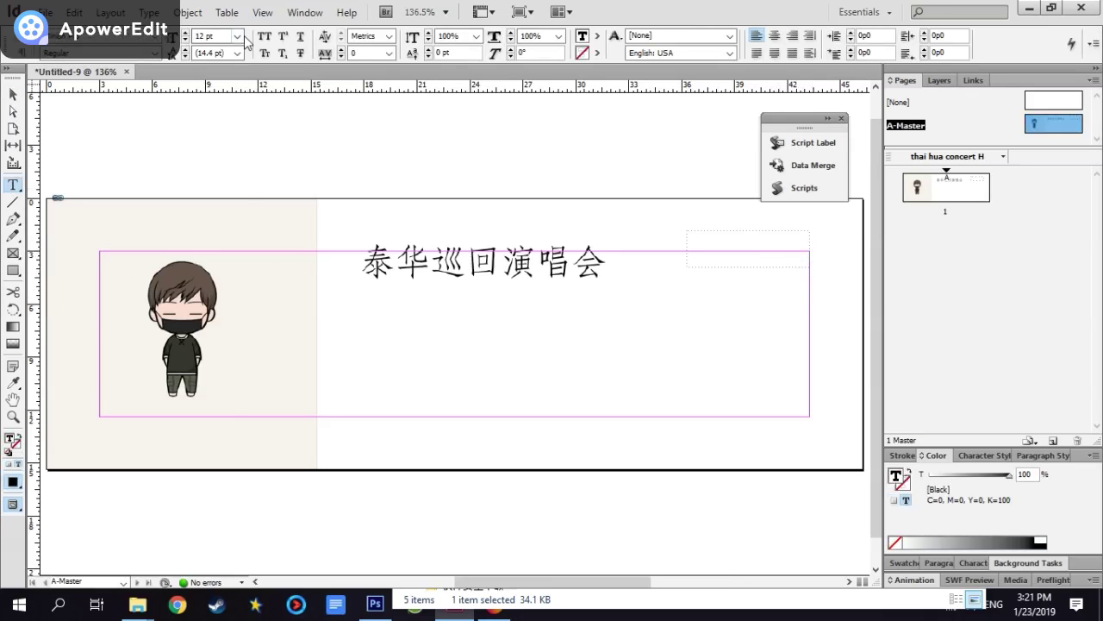
left_click(236, 36)
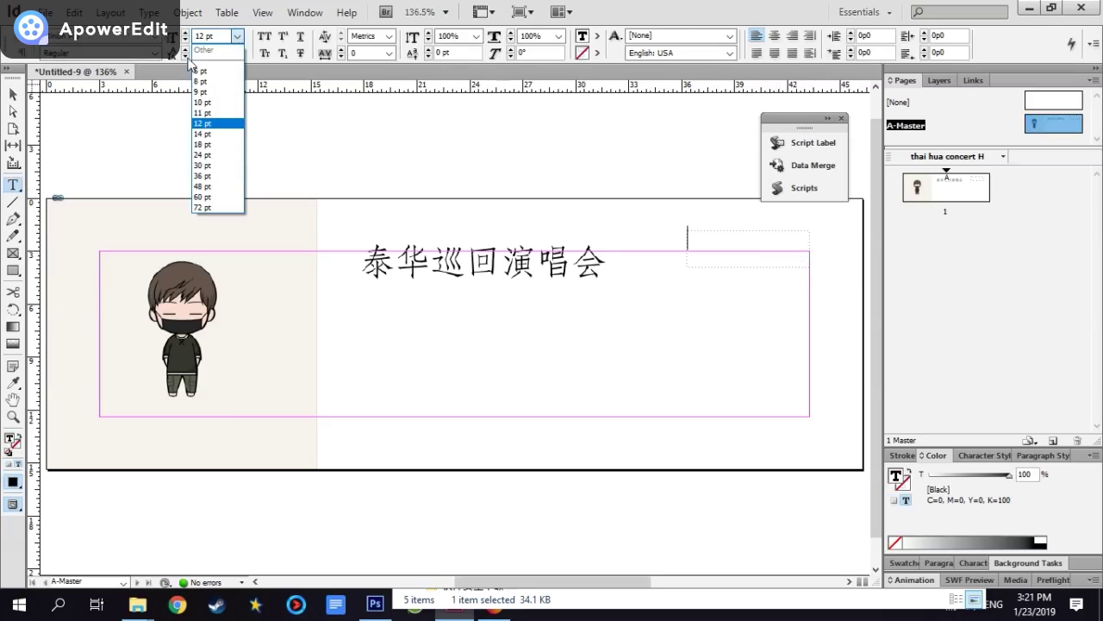
left_click(207, 155)
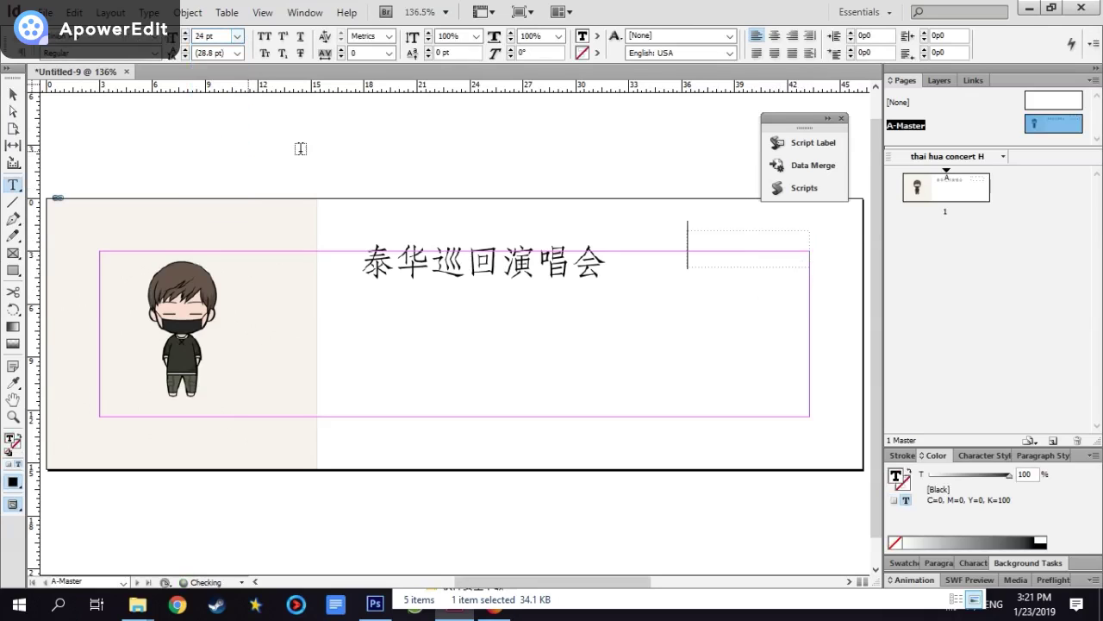
Set the new frame's text fill to the red swatch C=15 M=100 Y=100 K=0, leaving the frame empty
left_click(598, 35)
left_click(614, 185)
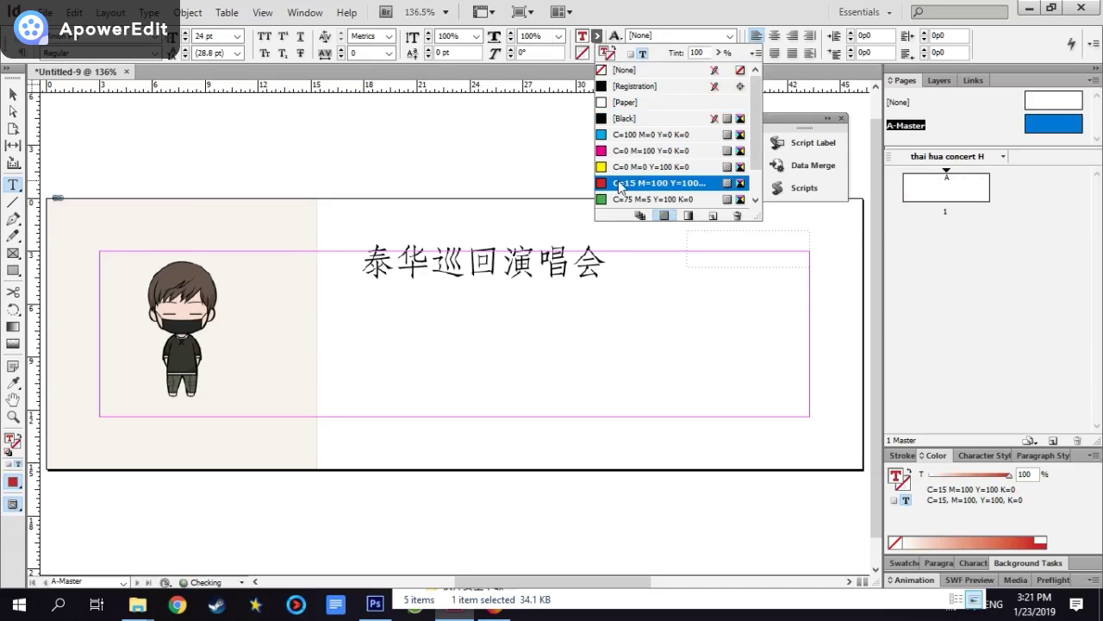
double_click(659, 182)
left_click(720, 188)
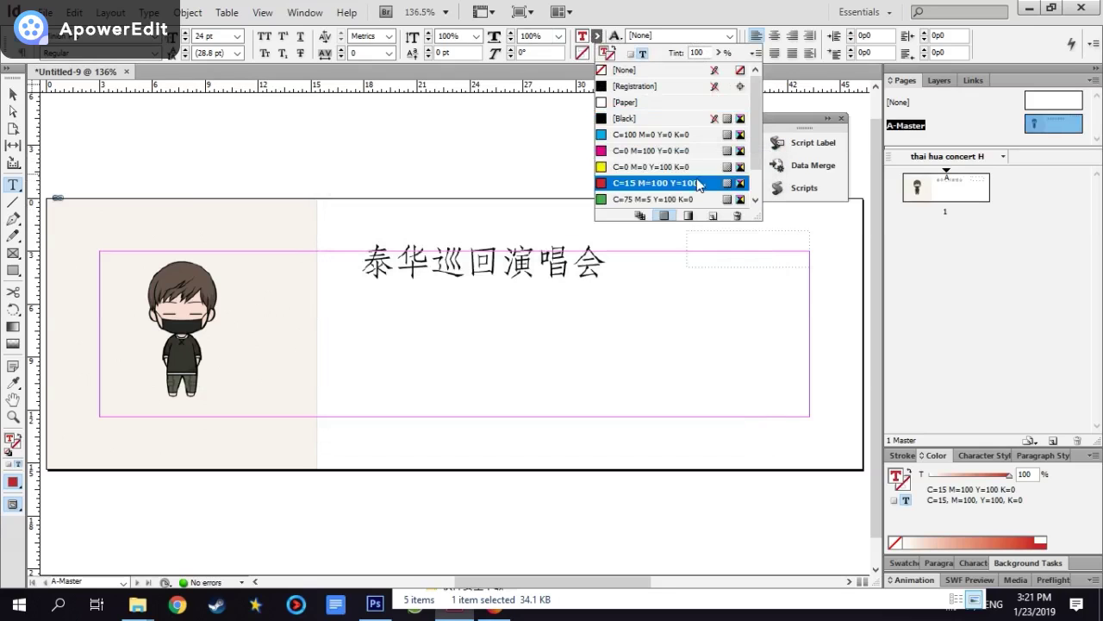
left_click(595, 38)
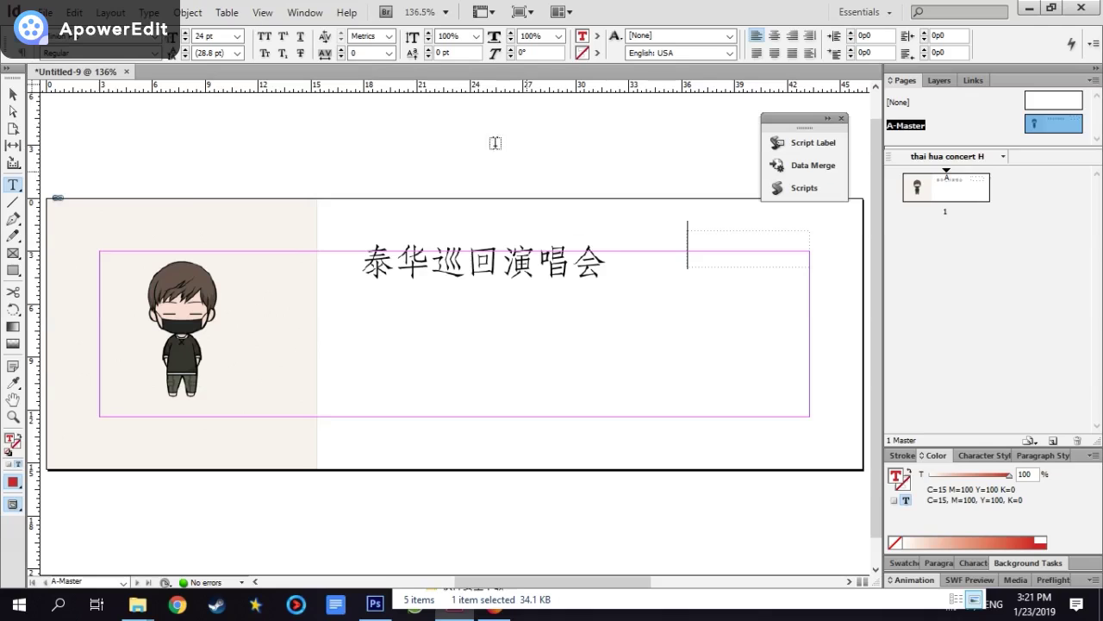
type("a")
key("BackSpace")
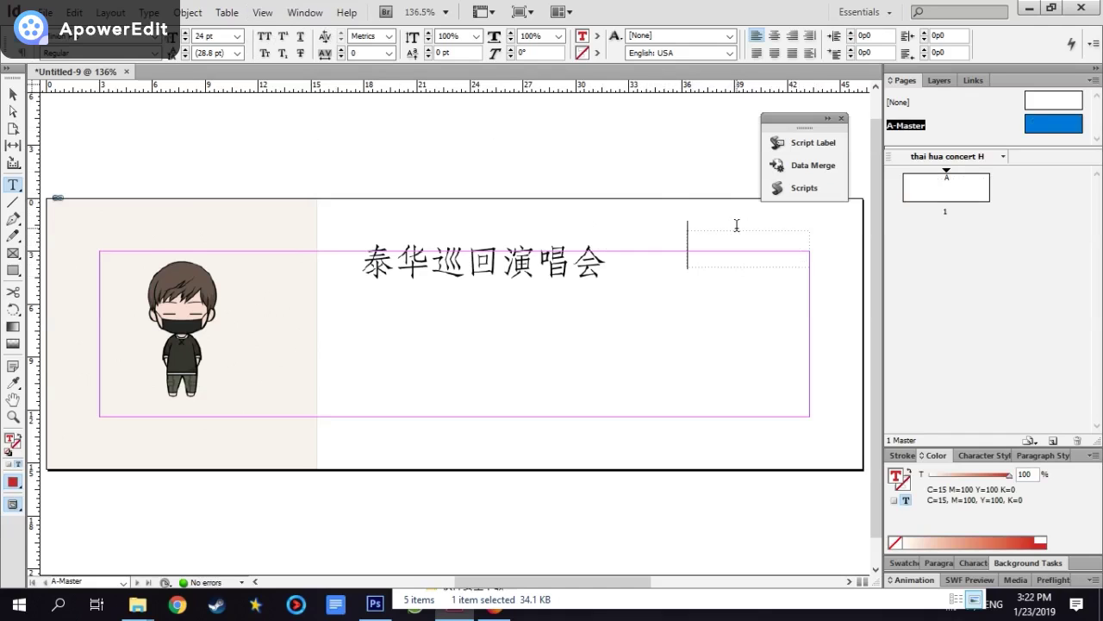
Open Data Merge and select new5000 from the Thai Hua Concert folder as the data source
left_click(302, 13)
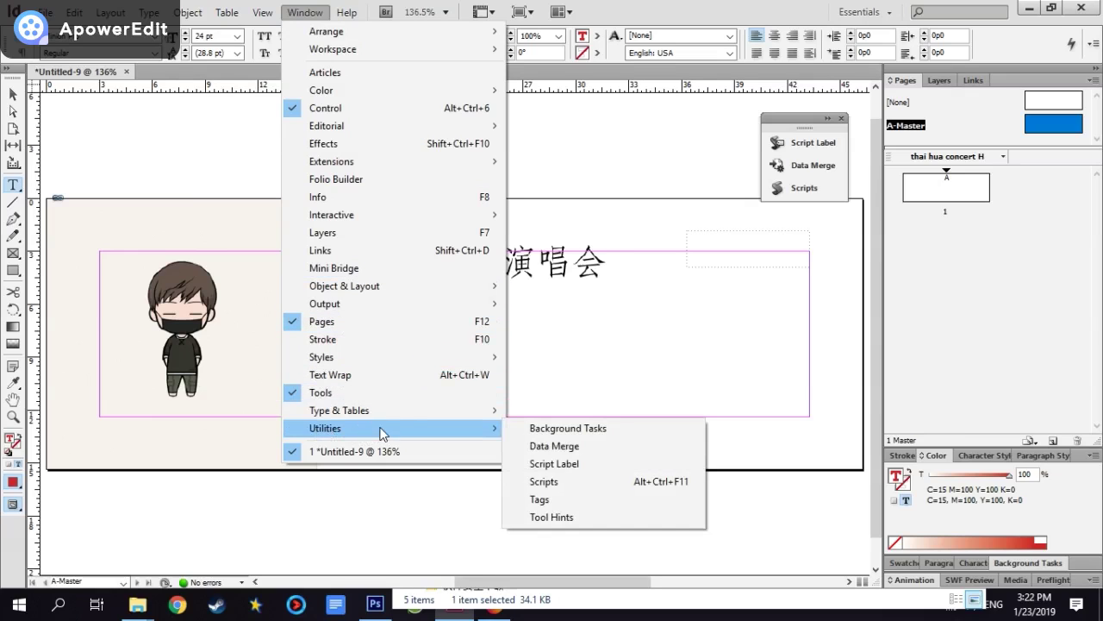
mouse_move(373, 432)
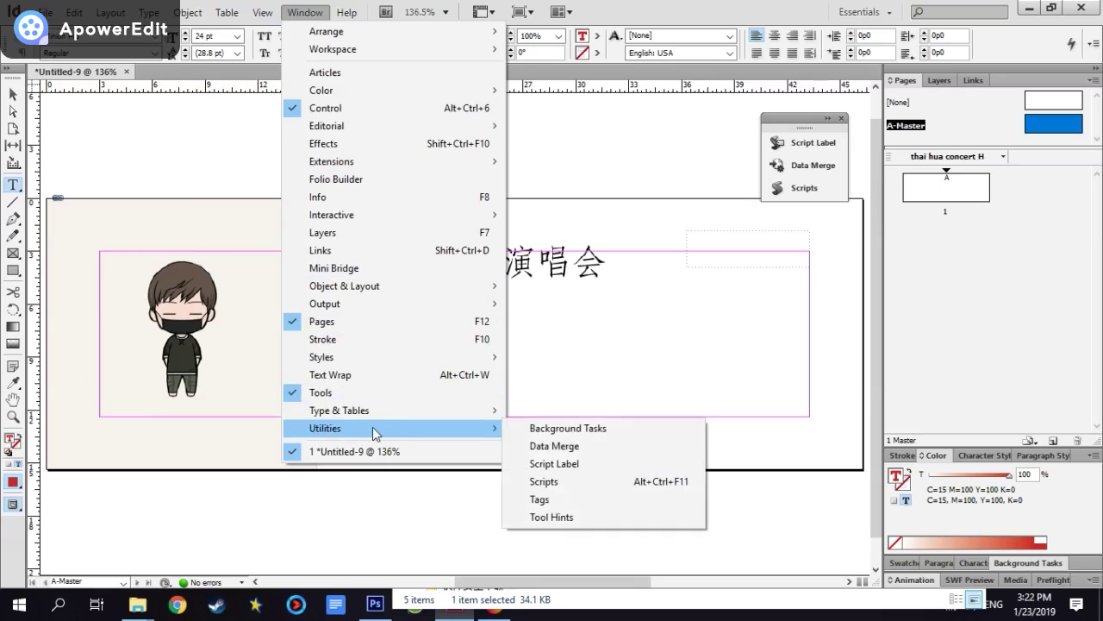
left_click(554, 448)
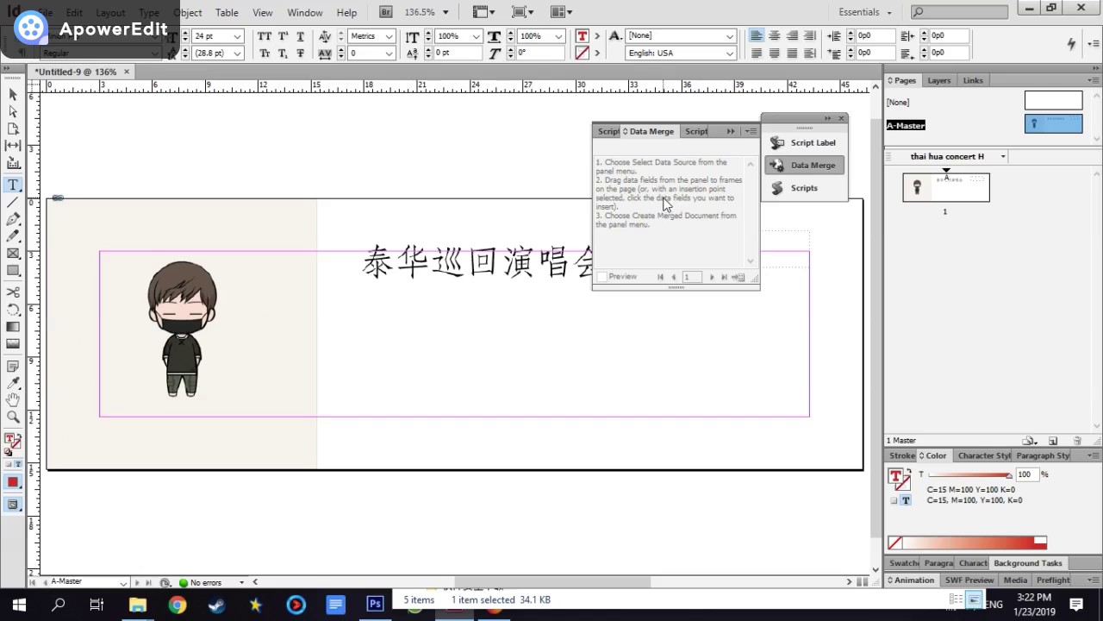
left_click(751, 131)
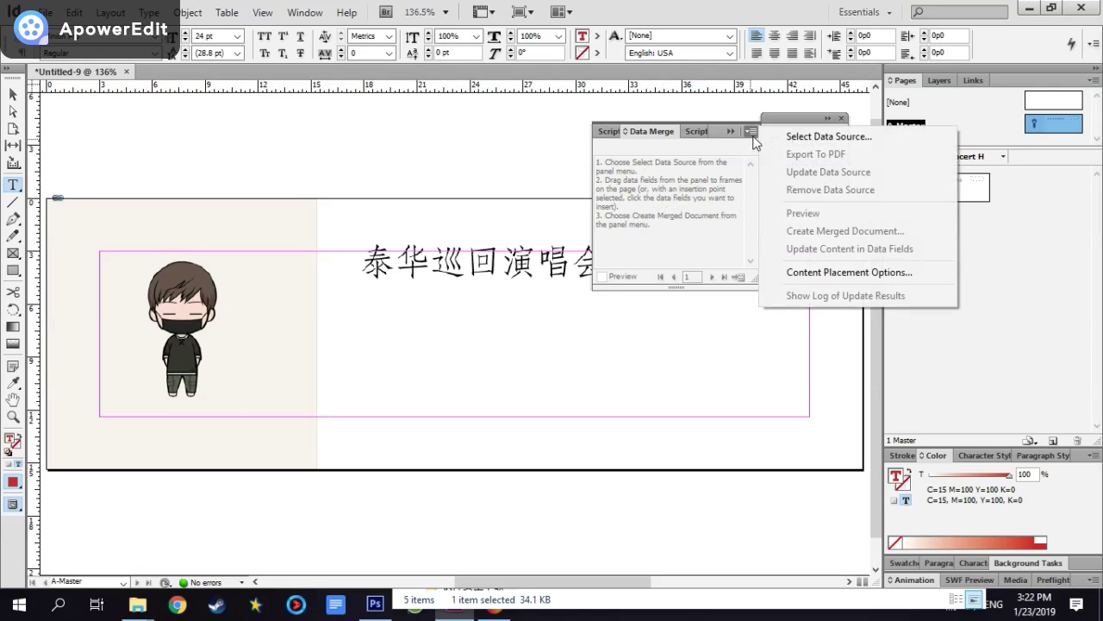
left_click(834, 135)
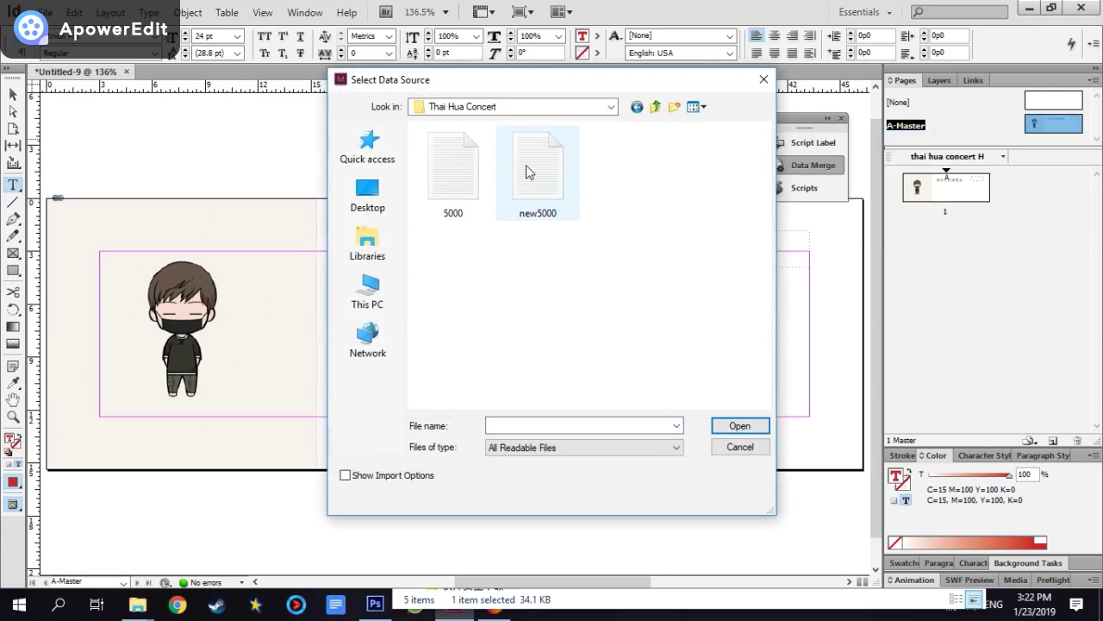
left_click(532, 216)
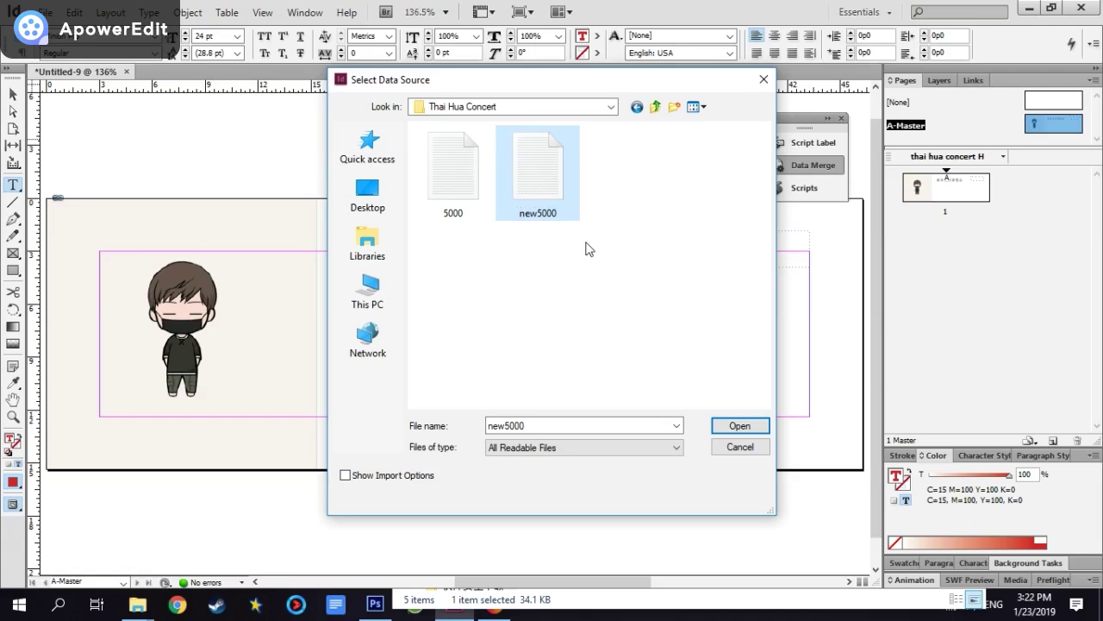
left_click(739, 425)
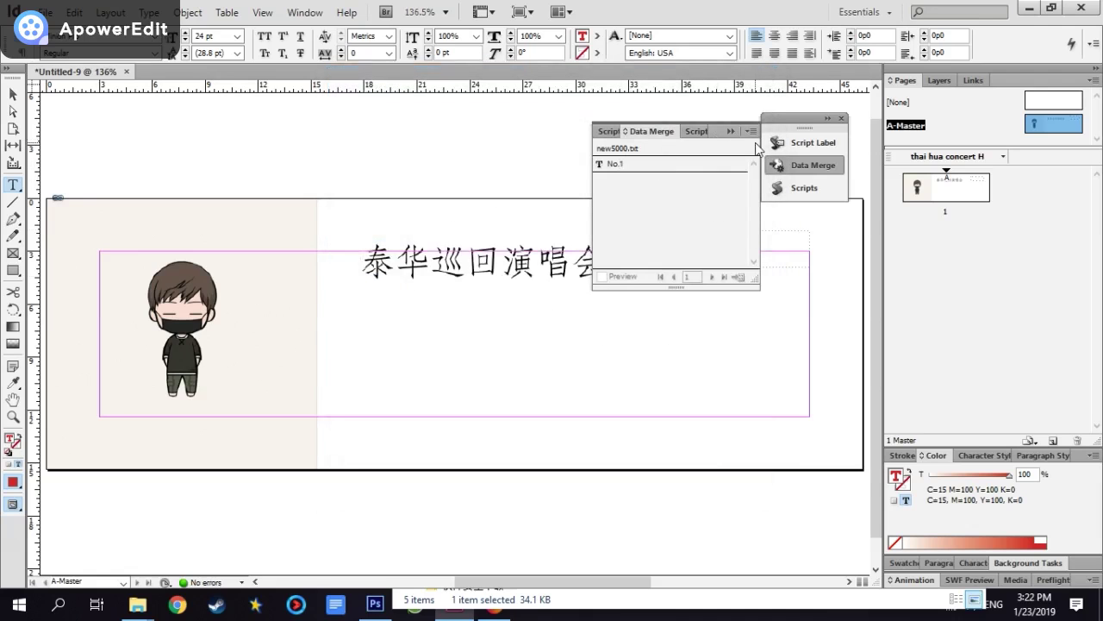
Move the Data Merge panel group off the ticket and insert the No.1 field into the empty text frame
left_click_drag(796, 115, 955, 202)
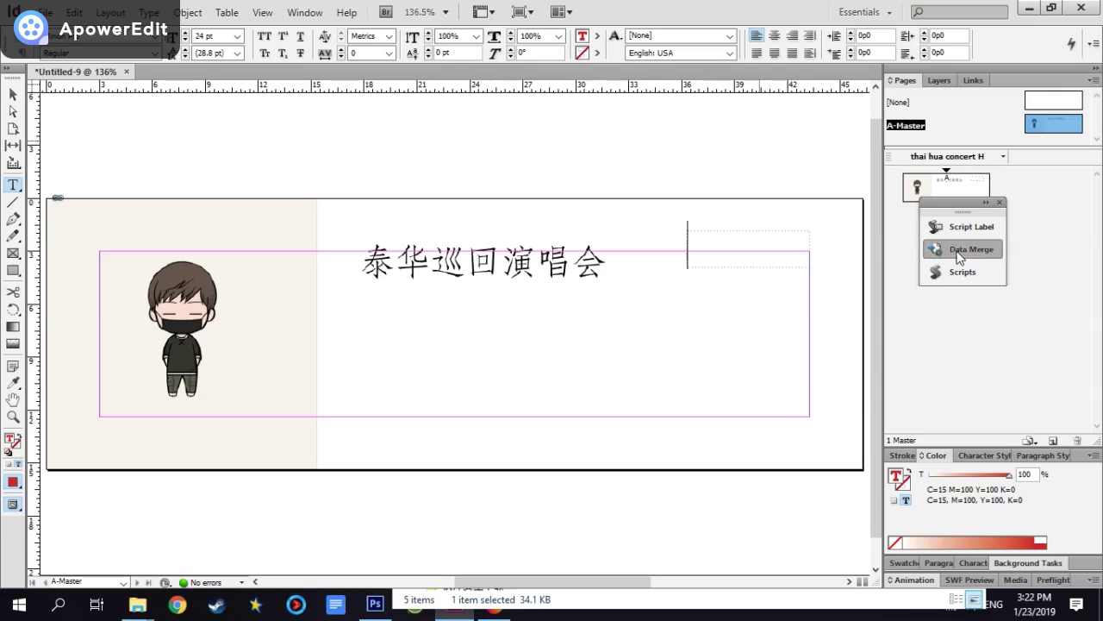
left_click(961, 249)
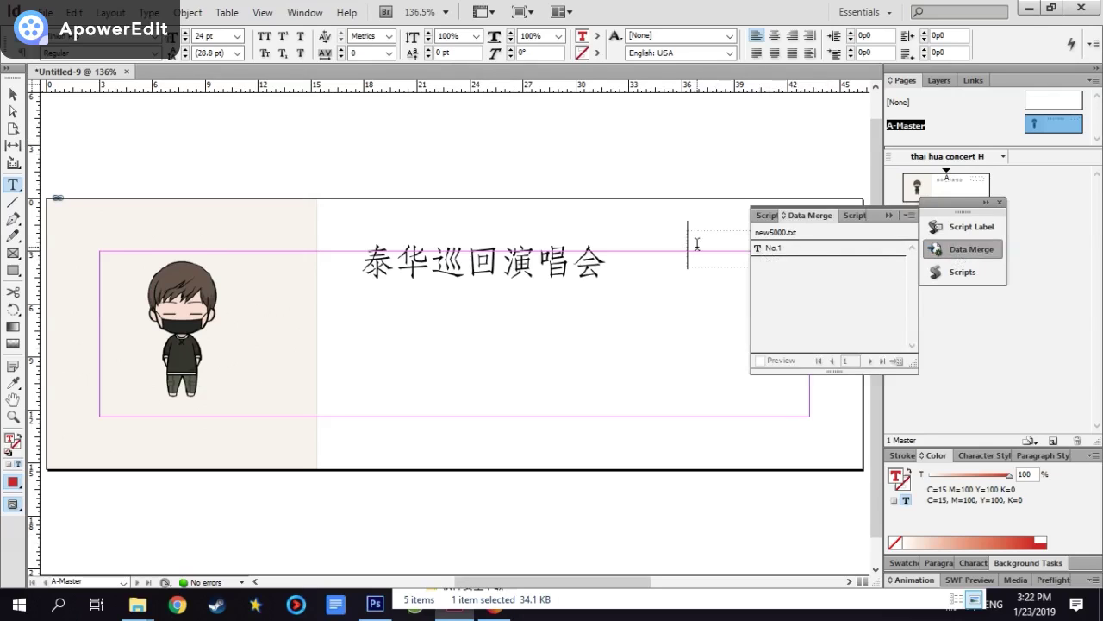
left_click(781, 249)
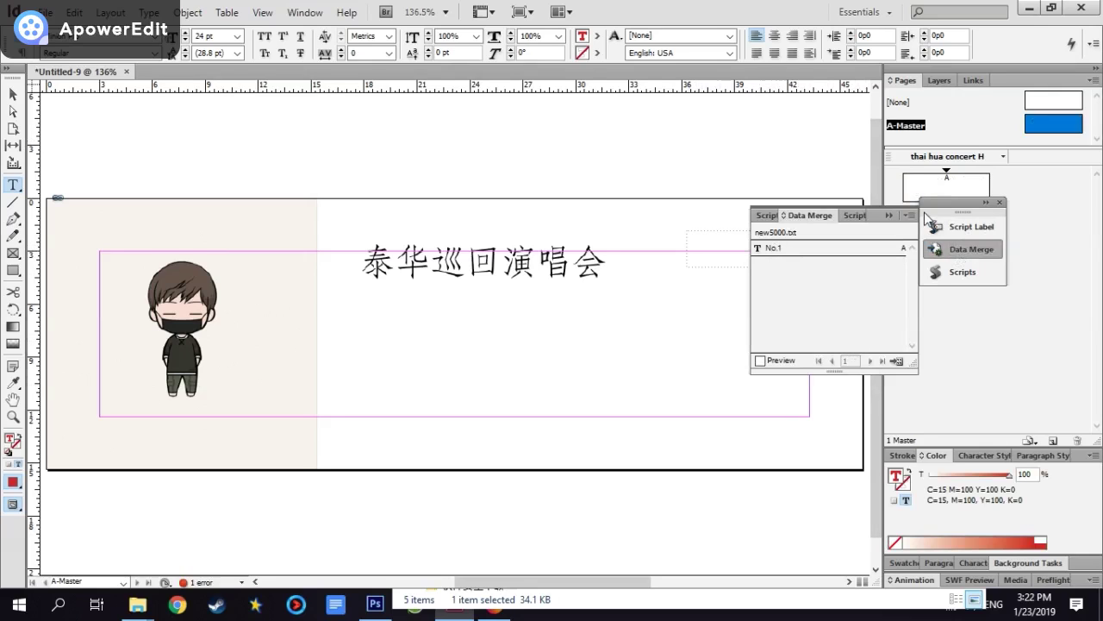
left_click(944, 250)
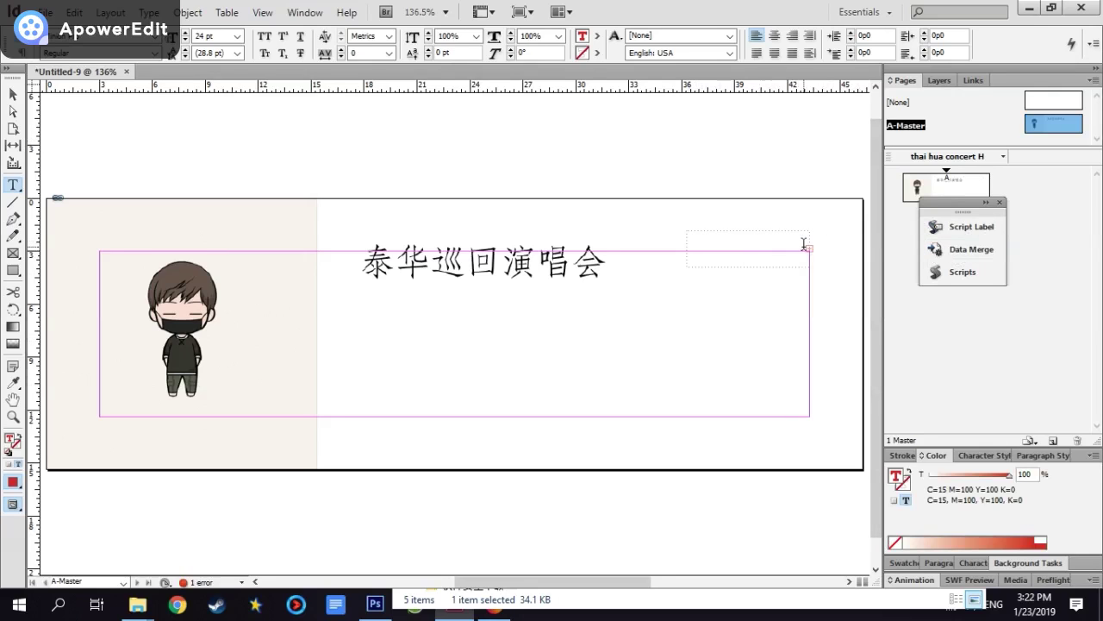
Enlarge the text frame toward the ticket title and slightly downward so the No.1 placeholder fits
left_click(13, 93)
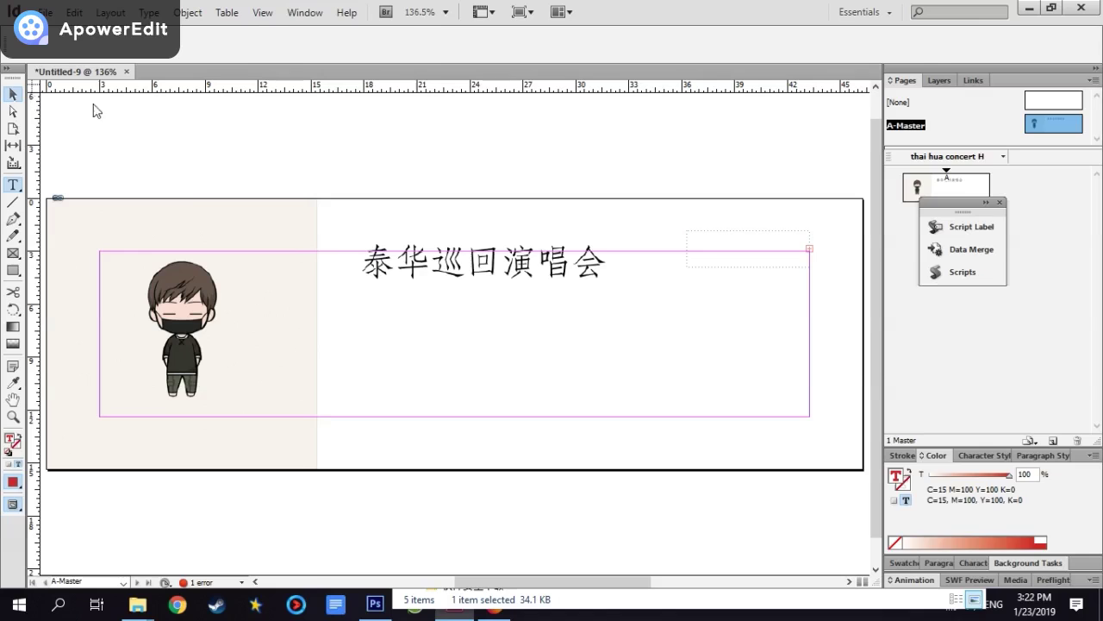
left_click(717, 251)
left_click_drag(681, 270, 575, 273)
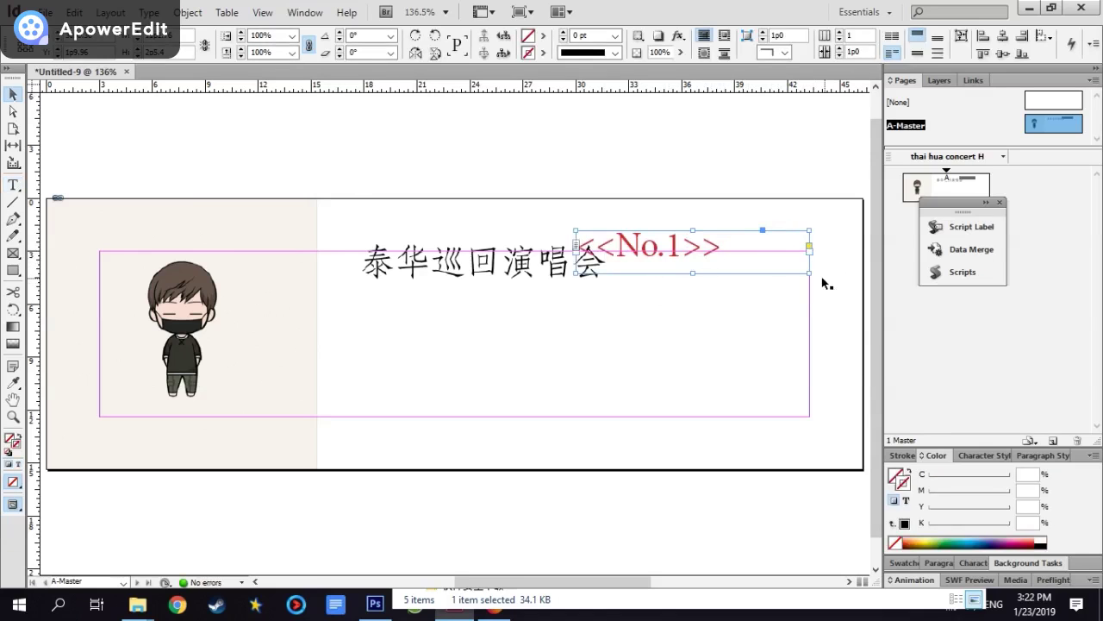
Rotate the No.1 frame by -90°, move it to the ticket's right edge, and shorten it to the lower margin
left_click_drag(815, 280, 649, 388)
mouse_move(821, 305)
left_mouse_down()
mouse_move(837, 303)
mouse_move(834, 311)
left_mouse_up()
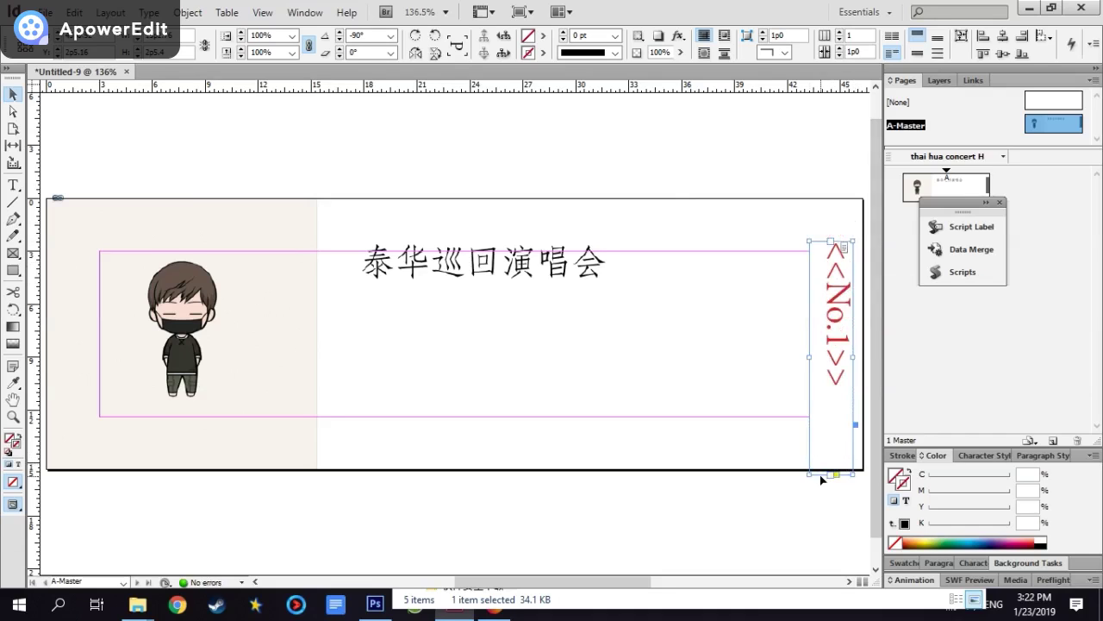
left_click_drag(810, 476, 810, 417)
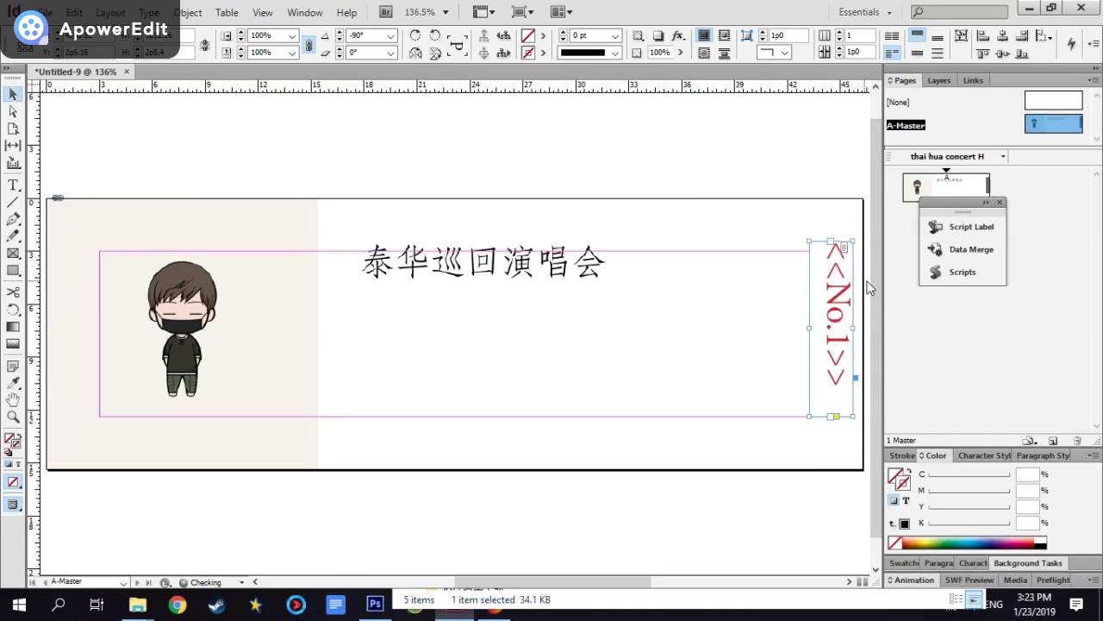
left_click_drag(842, 284, 838, 279)
left_click(973, 227)
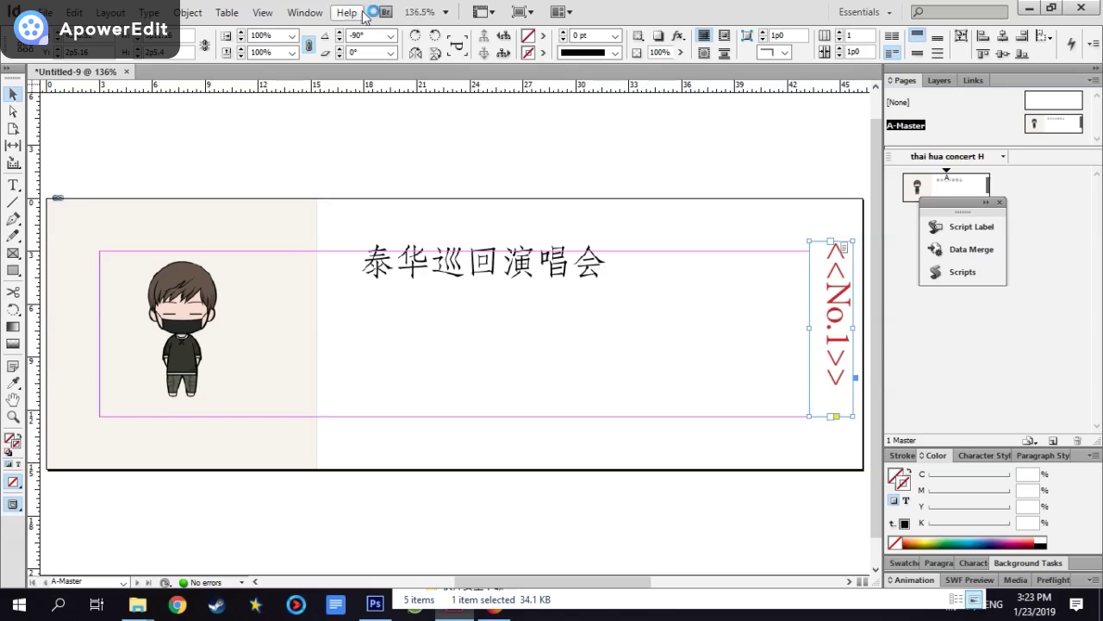
Try the Bold font style on the No.1 placeholder and return it to Regular
double_click(833, 296)
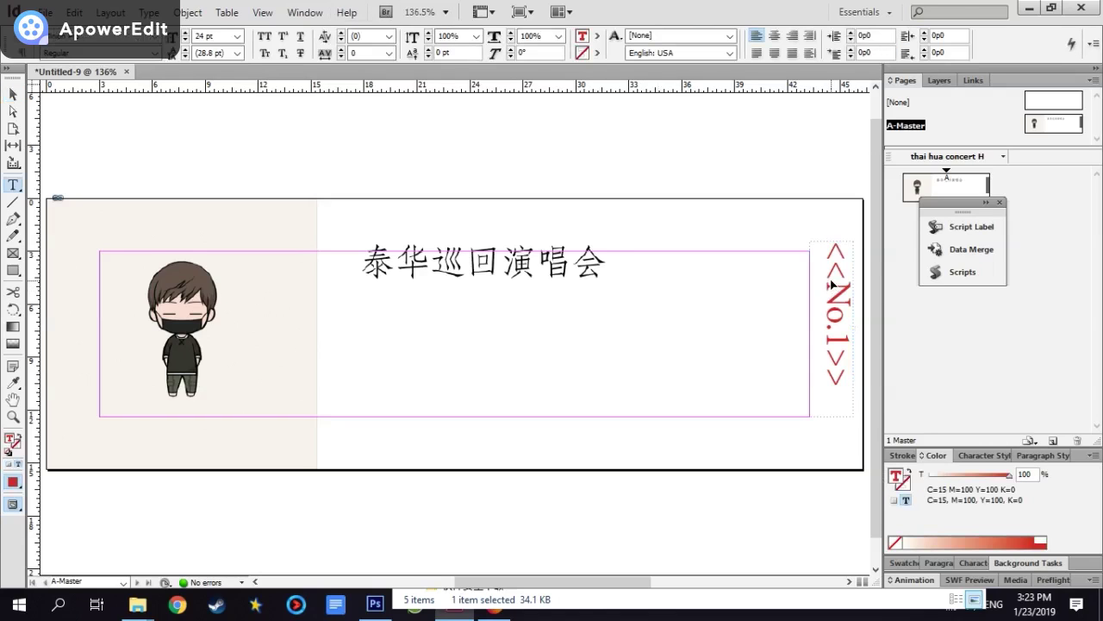
key("ctrl+a")
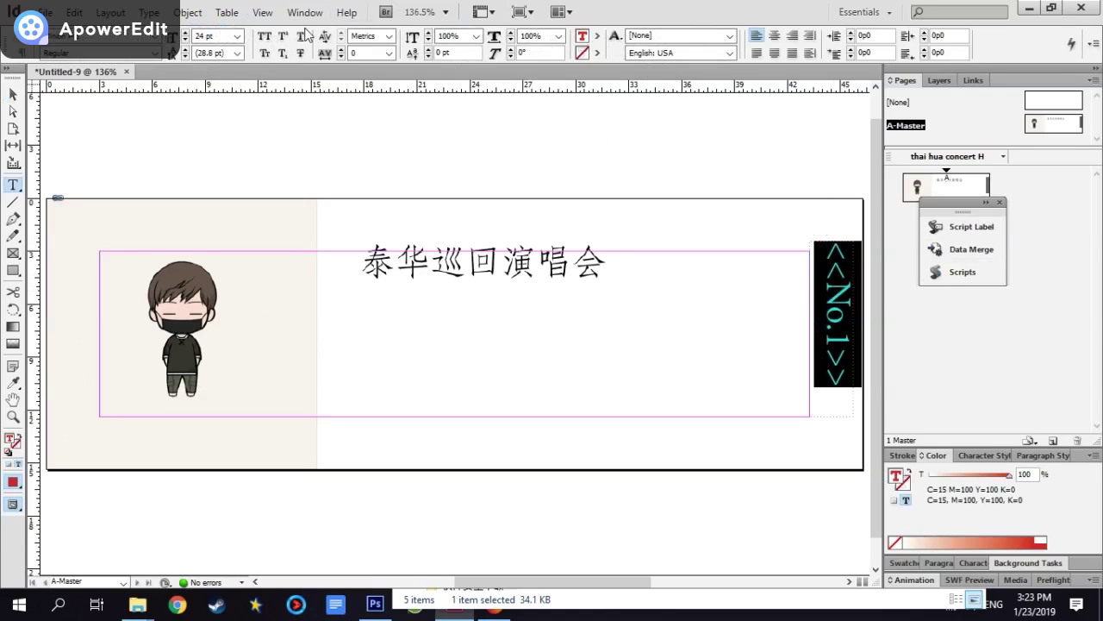
left_click(156, 53)
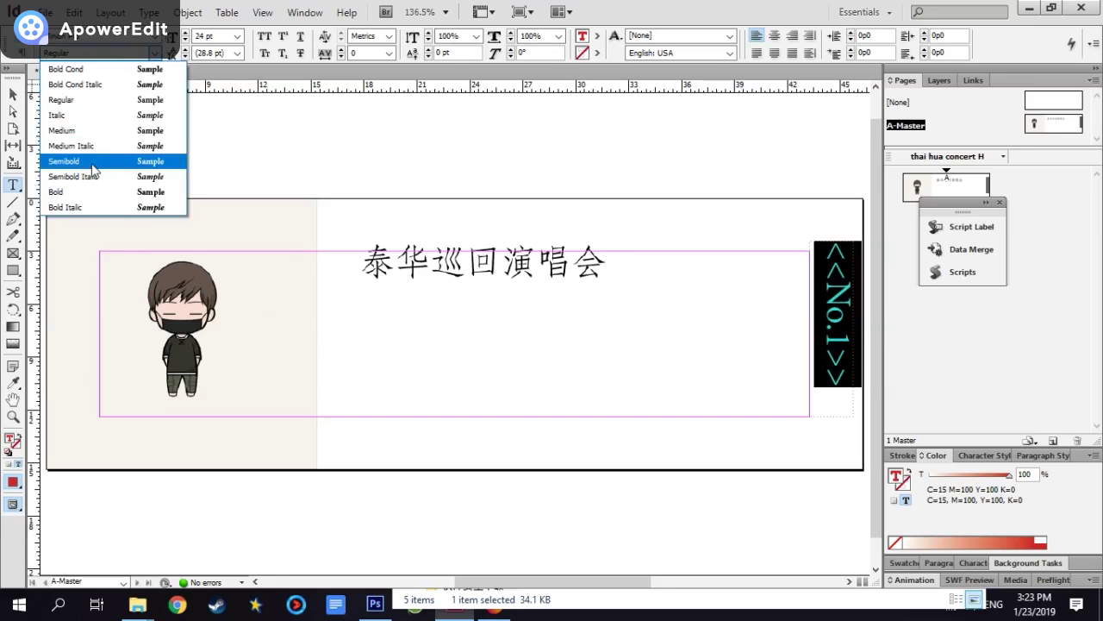
left_click(86, 192)
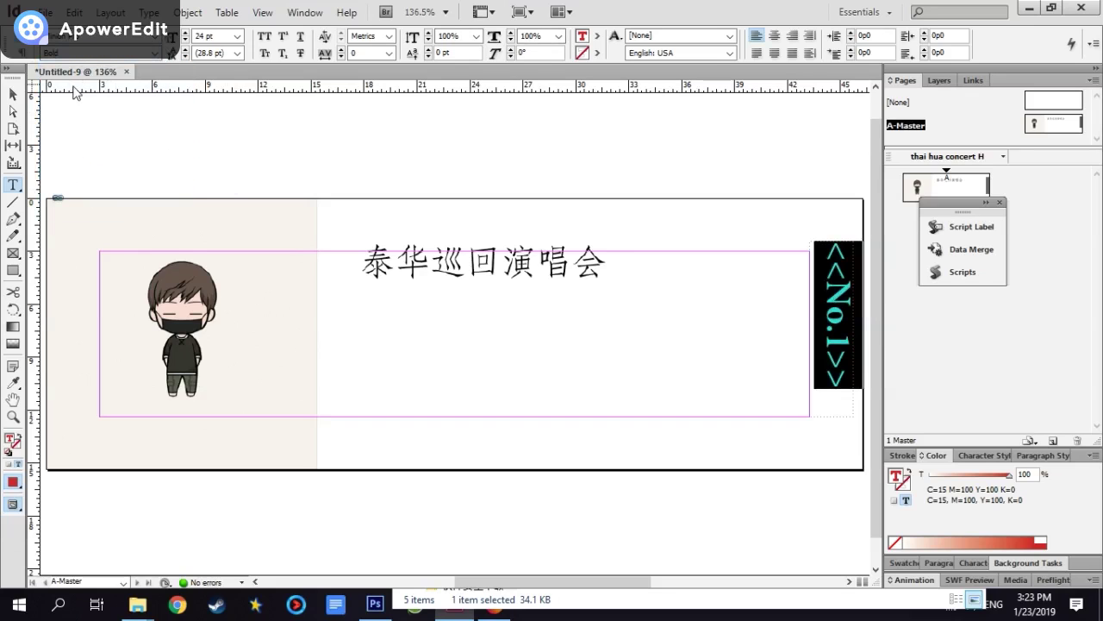
left_click(155, 53)
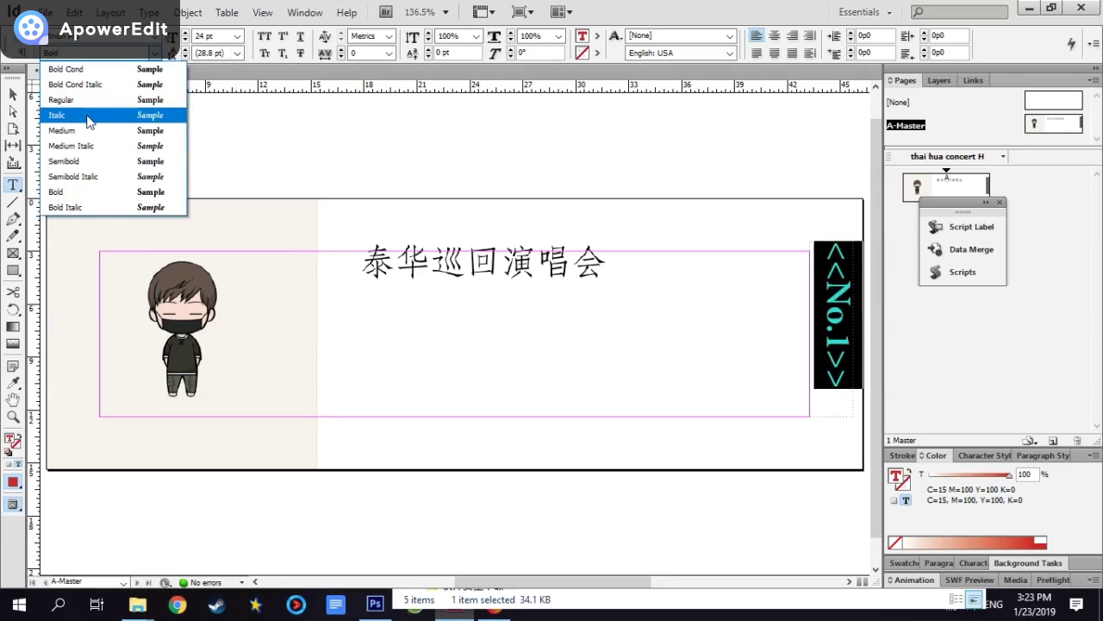
left_click(70, 102)
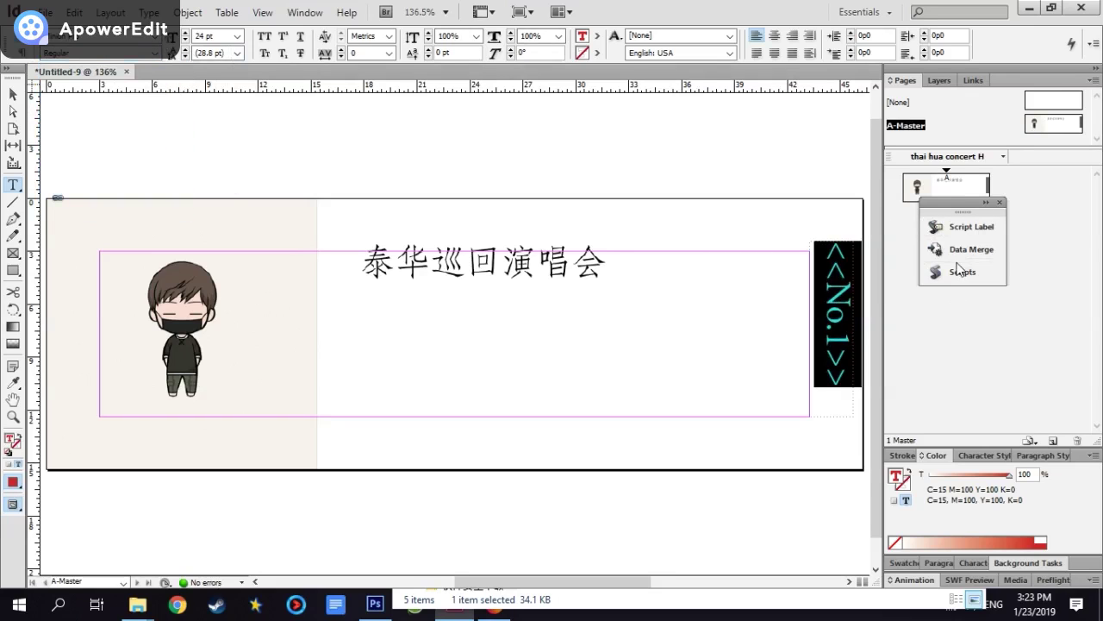
left_click(828, 301)
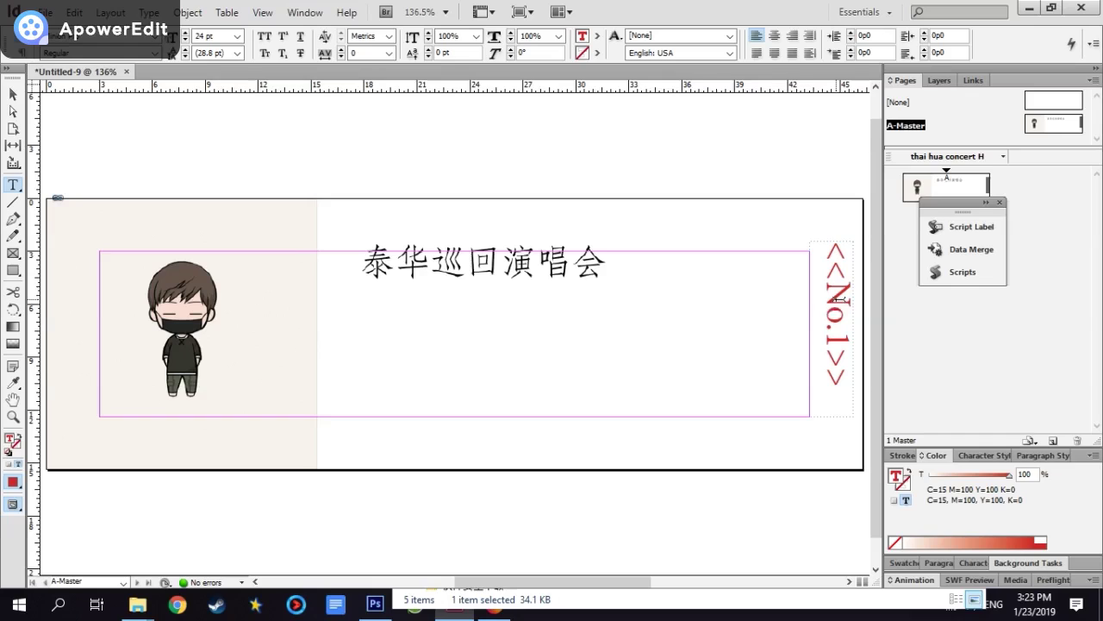
Create a merged document from all records with a single record per document page
left_click(972, 249)
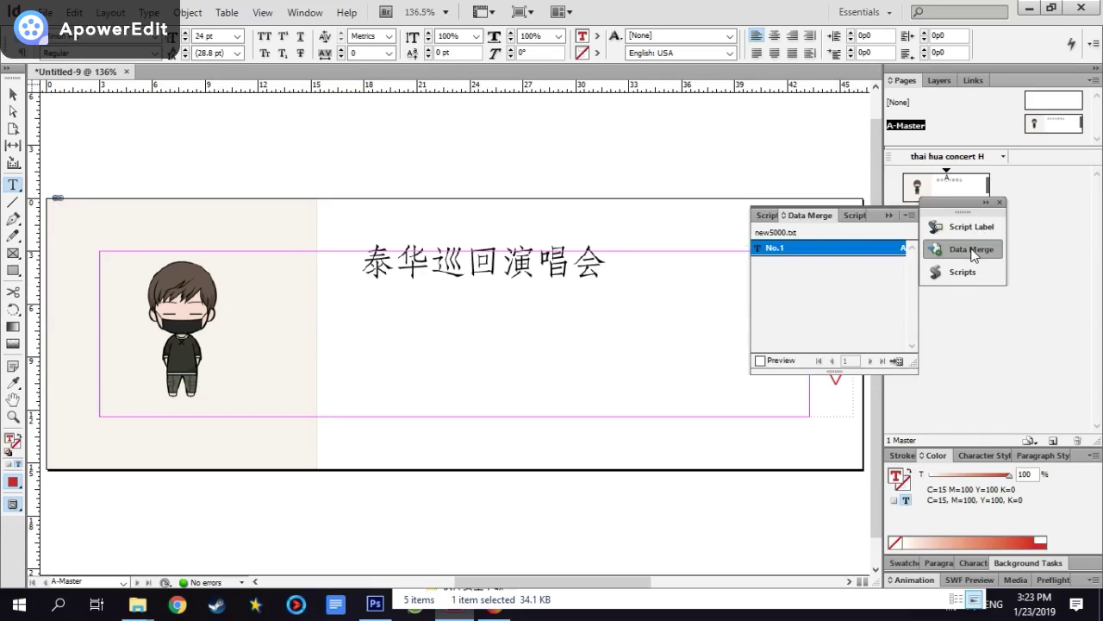
left_click(897, 362)
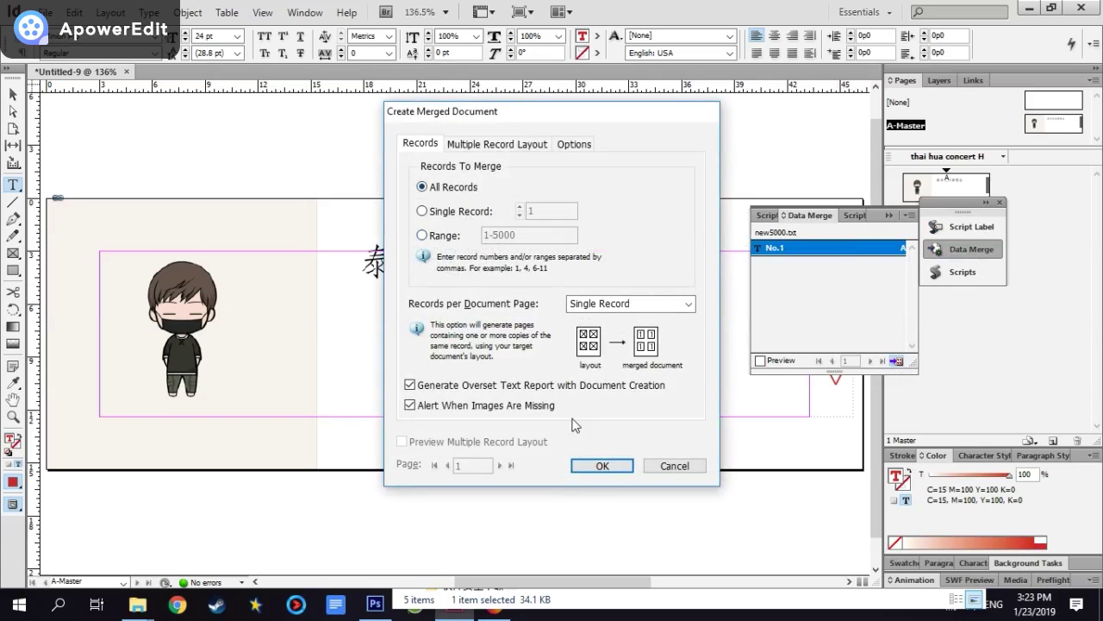
left_click(617, 472)
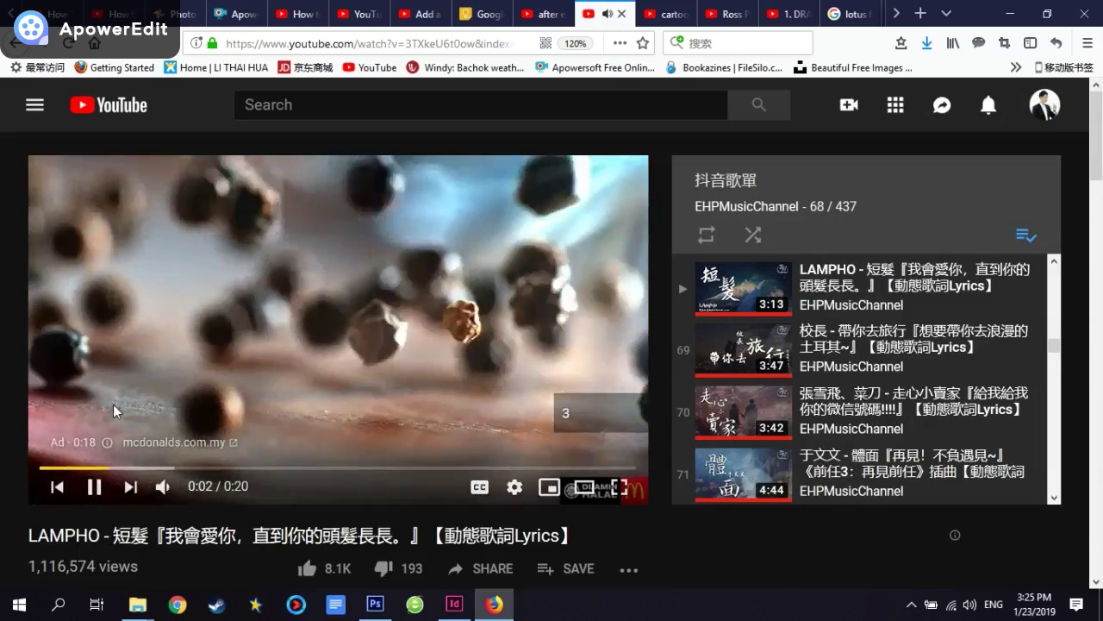
scroll(99, 444, "down", 1)
scroll(450, 450, "up", 1)
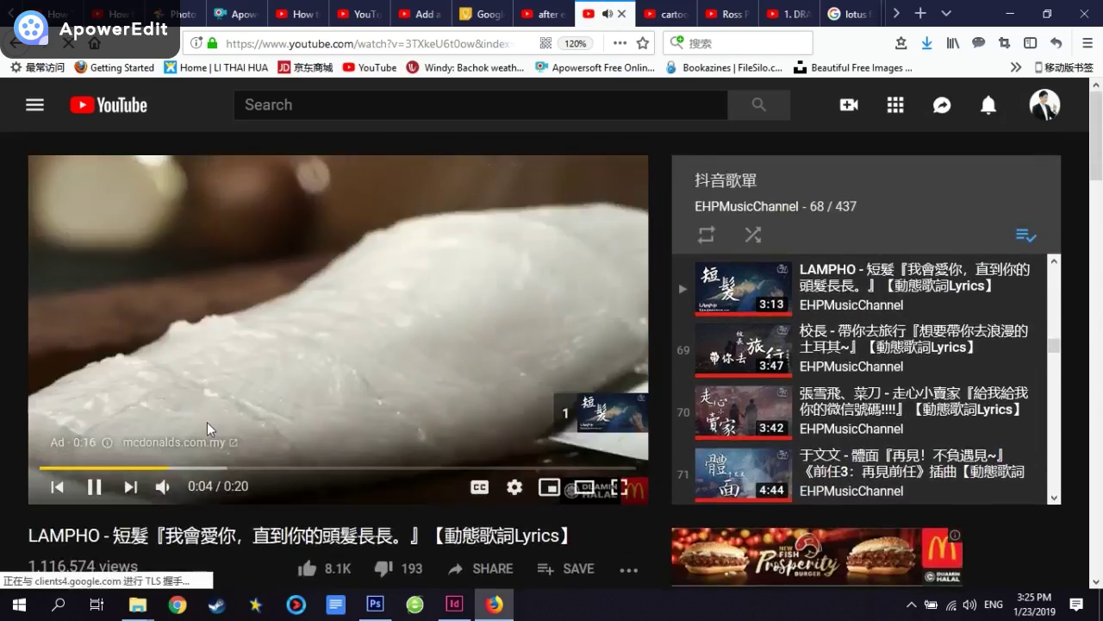
left_click(583, 417)
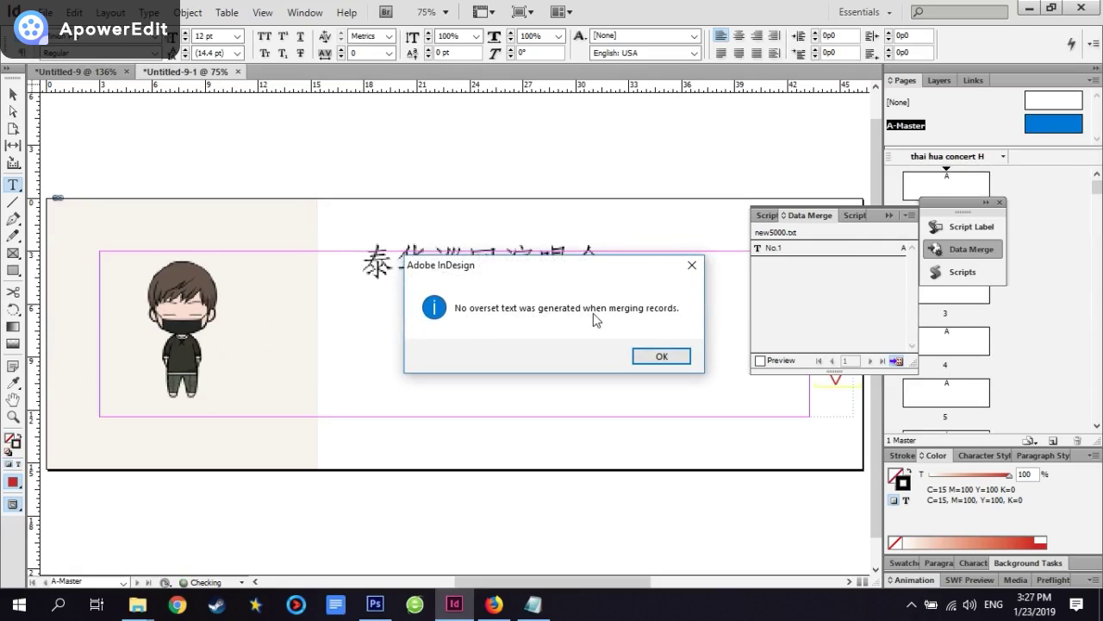
Acknowledge the merge report, then collapse the Data Merge panel group and move it clear of the ticket's serial number
left_click(661, 356)
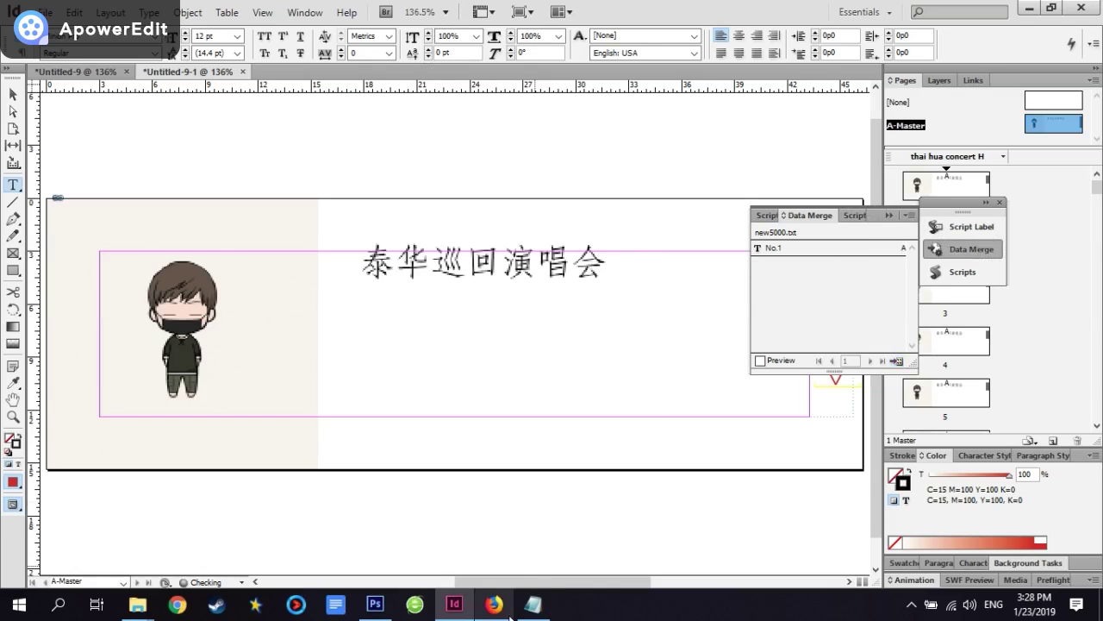
left_click(986, 205)
left_click_drag(1011, 203, 761, 129)
left_click(820, 130)
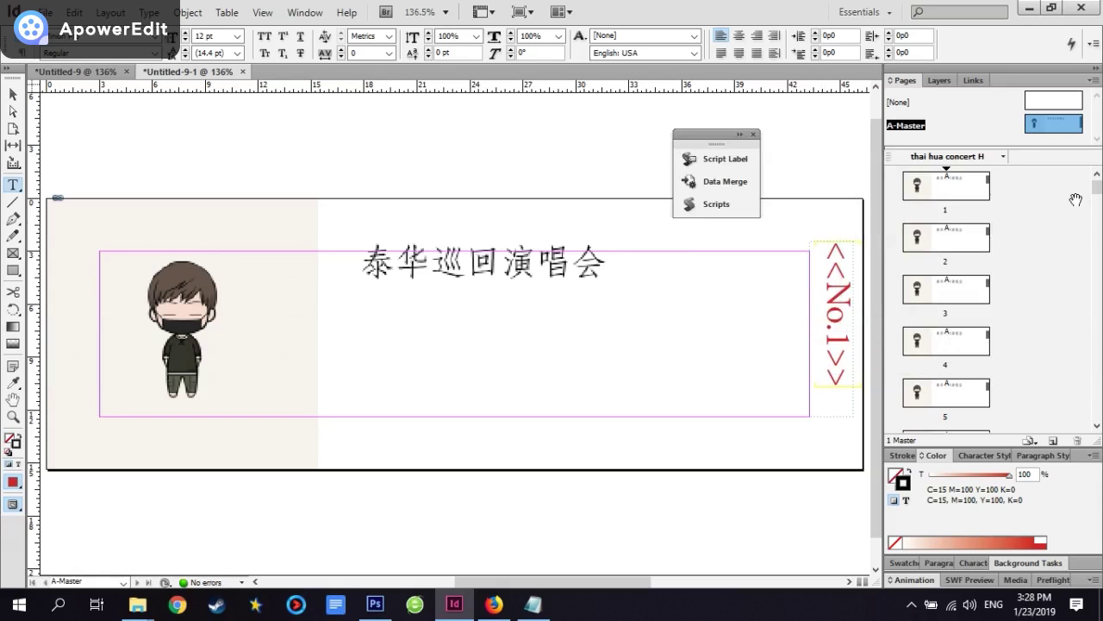
Check the serial numbers on the first four pages of the merged document
double_click(979, 192)
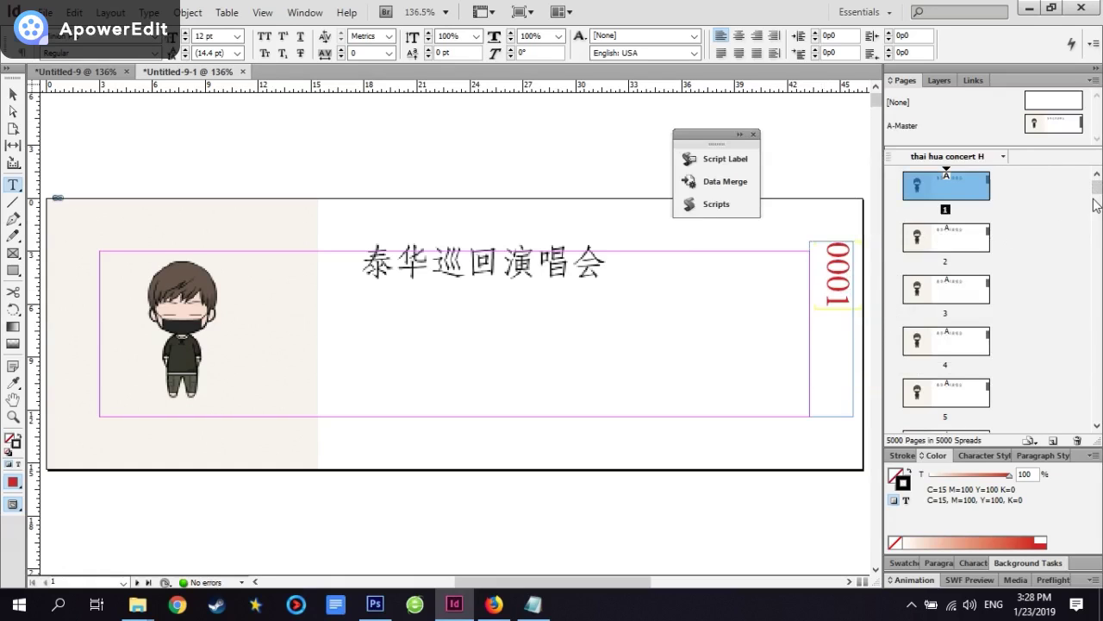
double_click(921, 239)
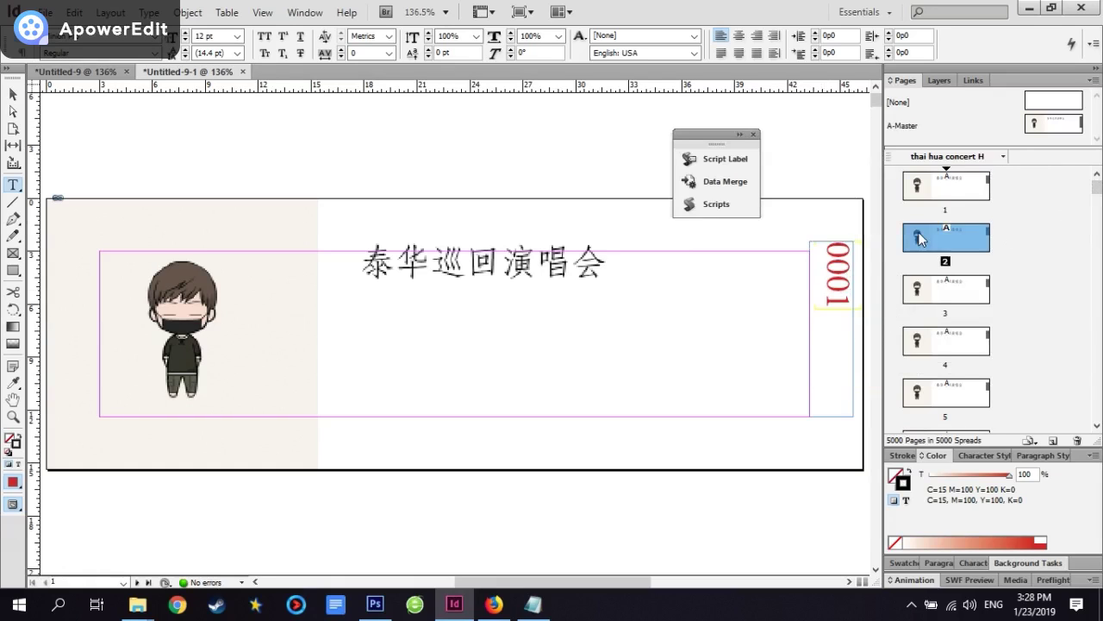
double_click(933, 283)
left_click(959, 348)
double_click(959, 348)
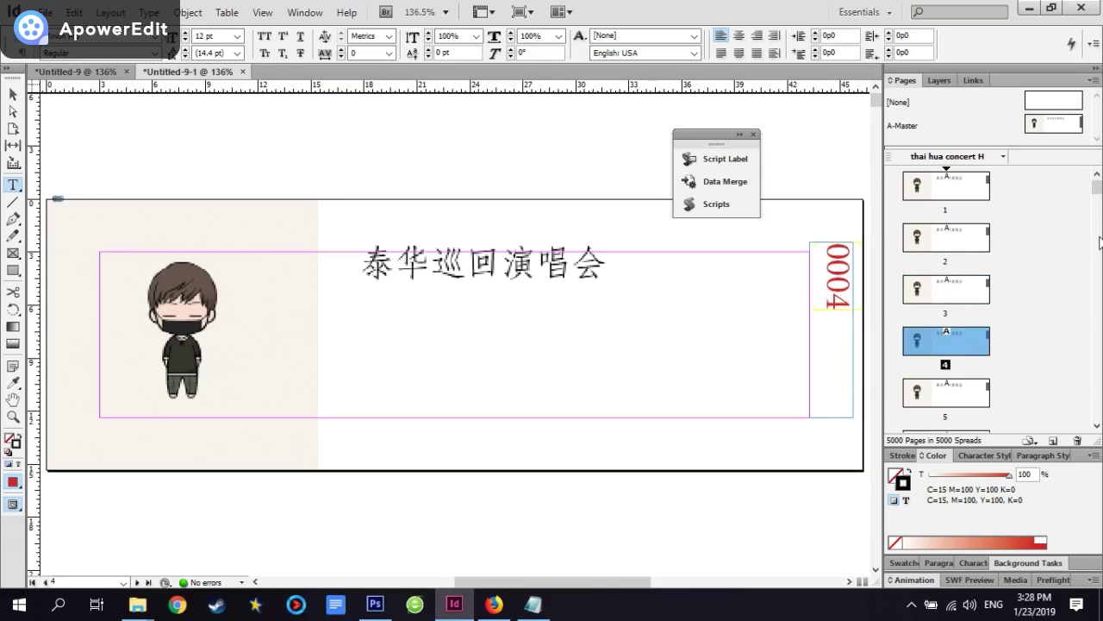
Check the serial numbers on the last merged page, 5000, and on another page such as 3704
left_click_drag(1098, 187, 1098, 412)
left_click(970, 396)
double_click(969, 396)
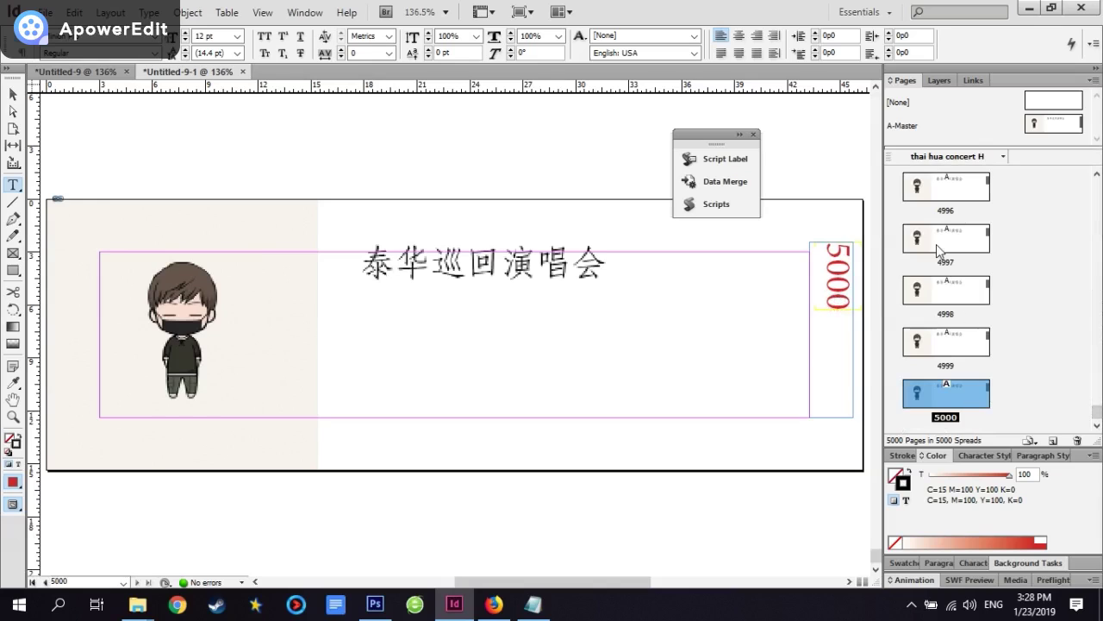
double_click(962, 293)
mouse_move(1099, 420)
left_mouse_down()
mouse_move(1098, 353)
mouse_move(1098, 423)
left_mouse_up()
double_click(946, 269)
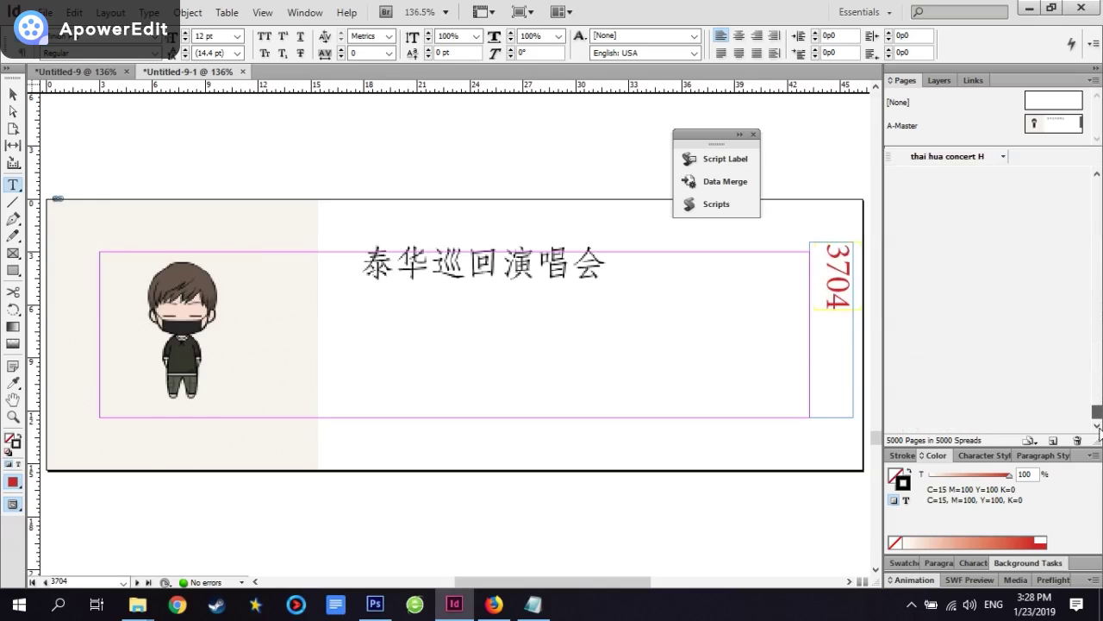
left_click(961, 395)
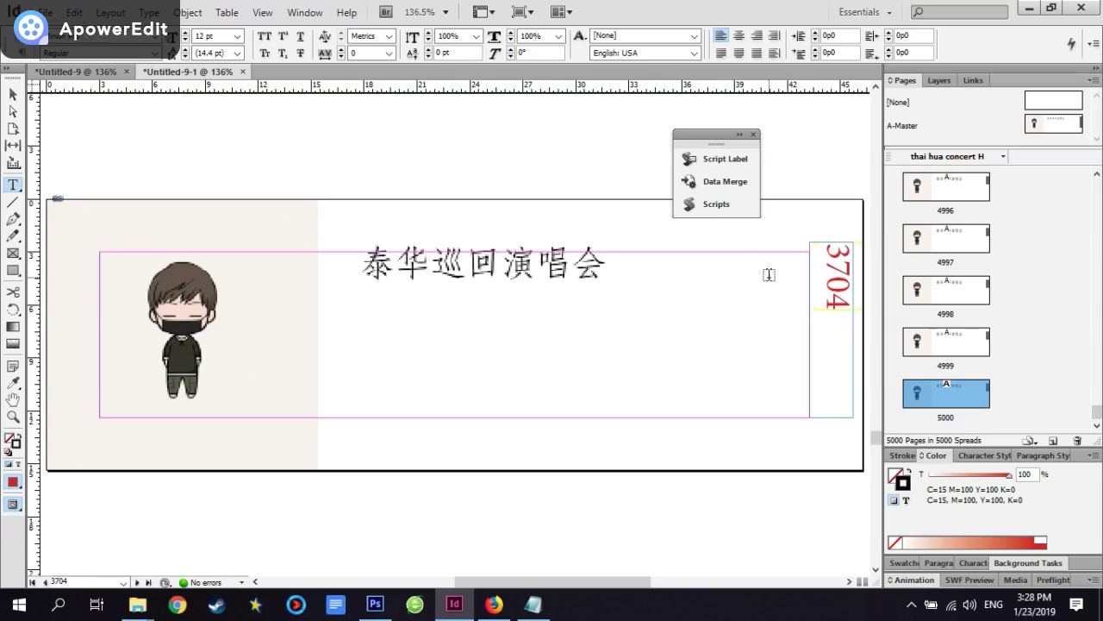
Open A-Master in the merged document and move the rotated No.1 frame slightly inward from the ticket's right edge
left_click(1053, 130)
double_click(1052, 129)
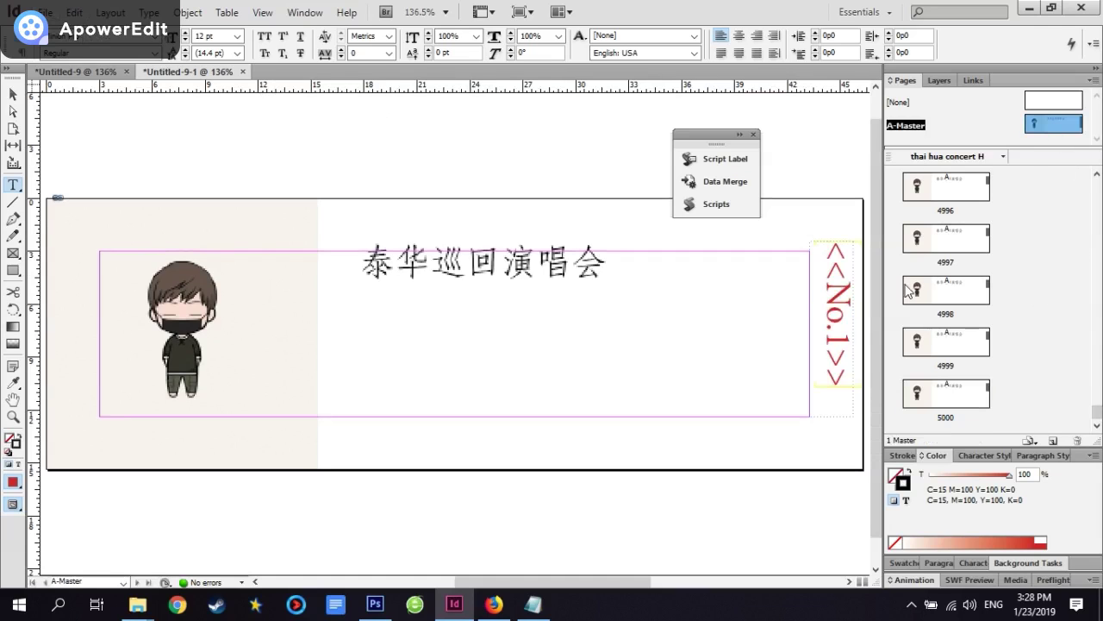
left_click(13, 93)
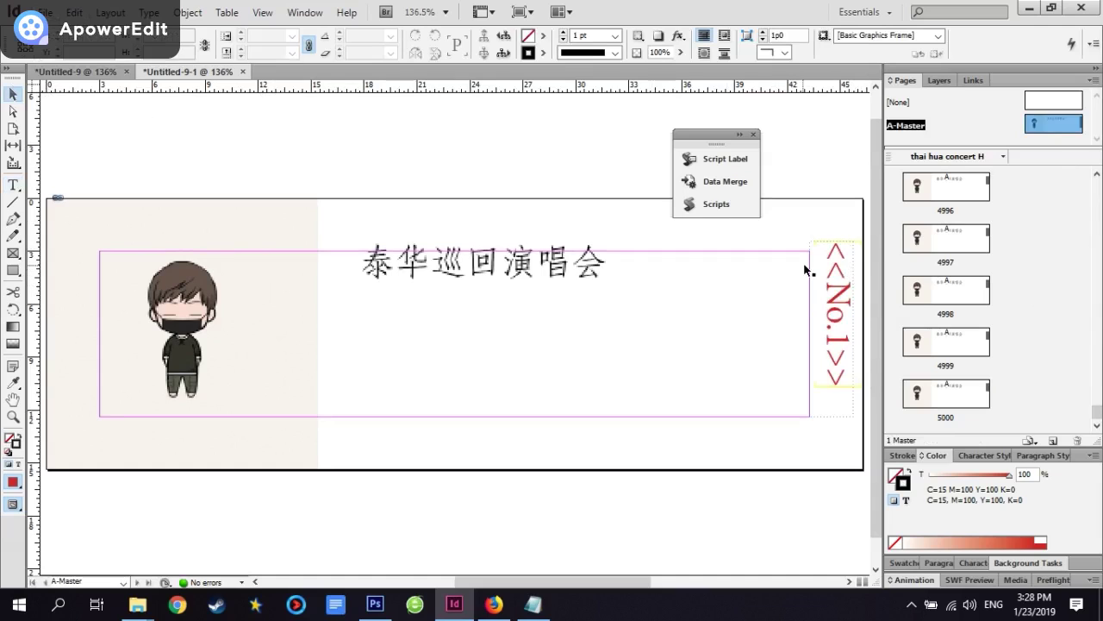
left_click(834, 252)
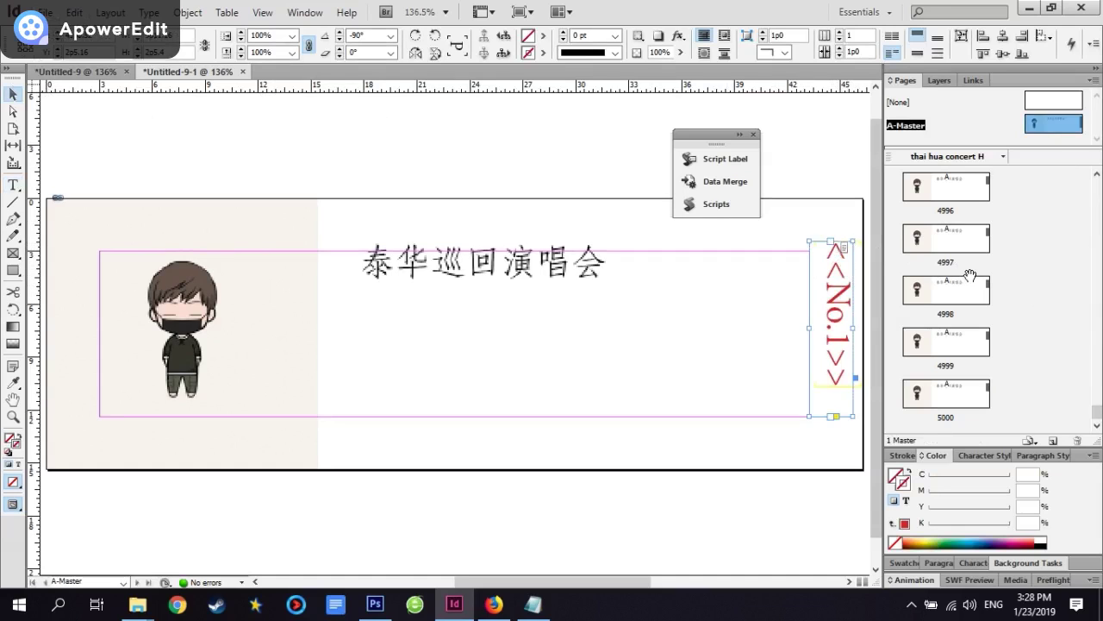
left_click_drag(888, 319, 818, 298)
Start exporting the merged document and choose JPEG as the file format
left_click(44, 12)
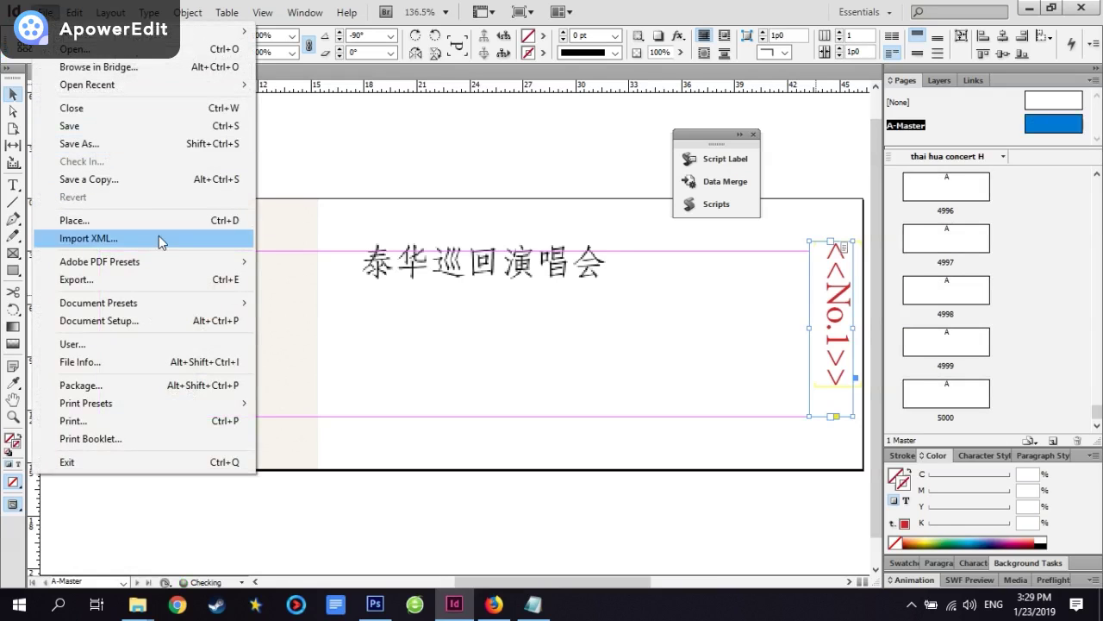
left_click(123, 287)
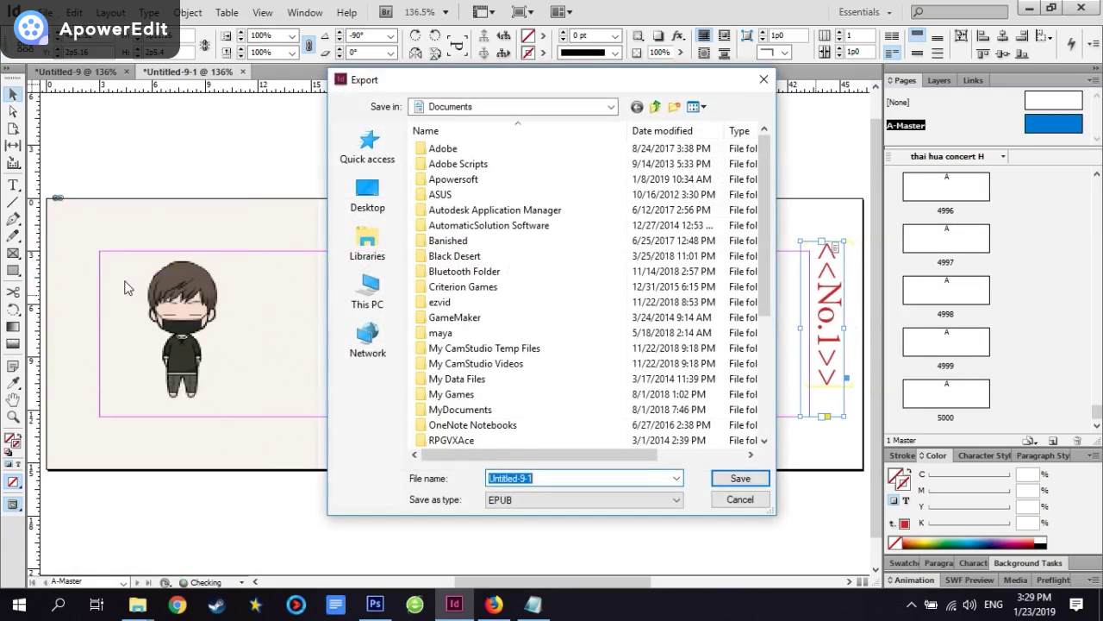
left_click(507, 500)
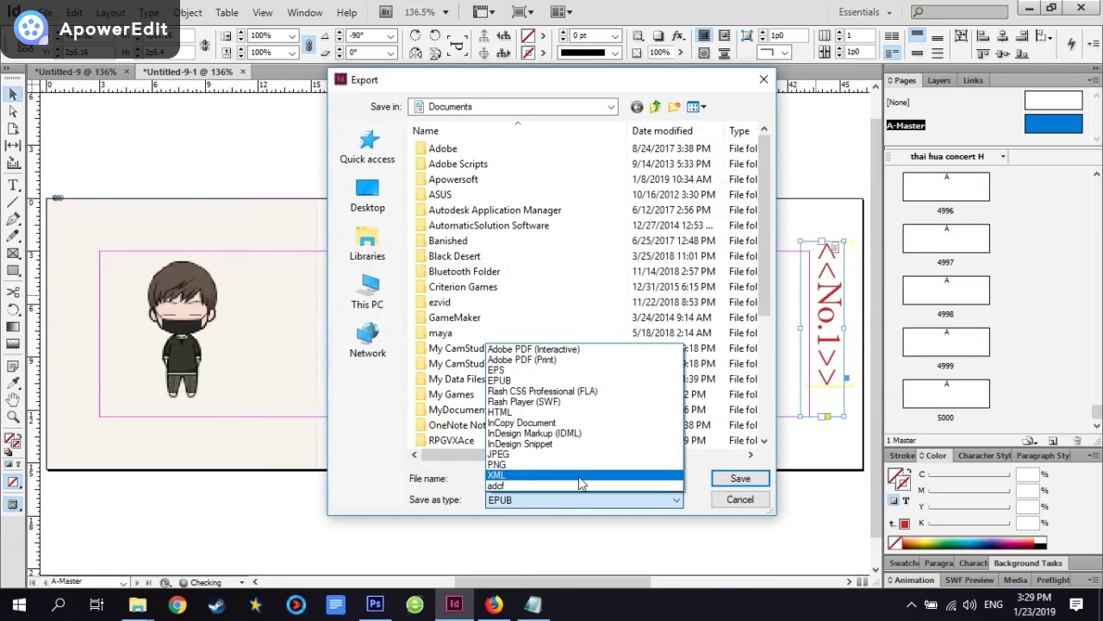
left_click(526, 454)
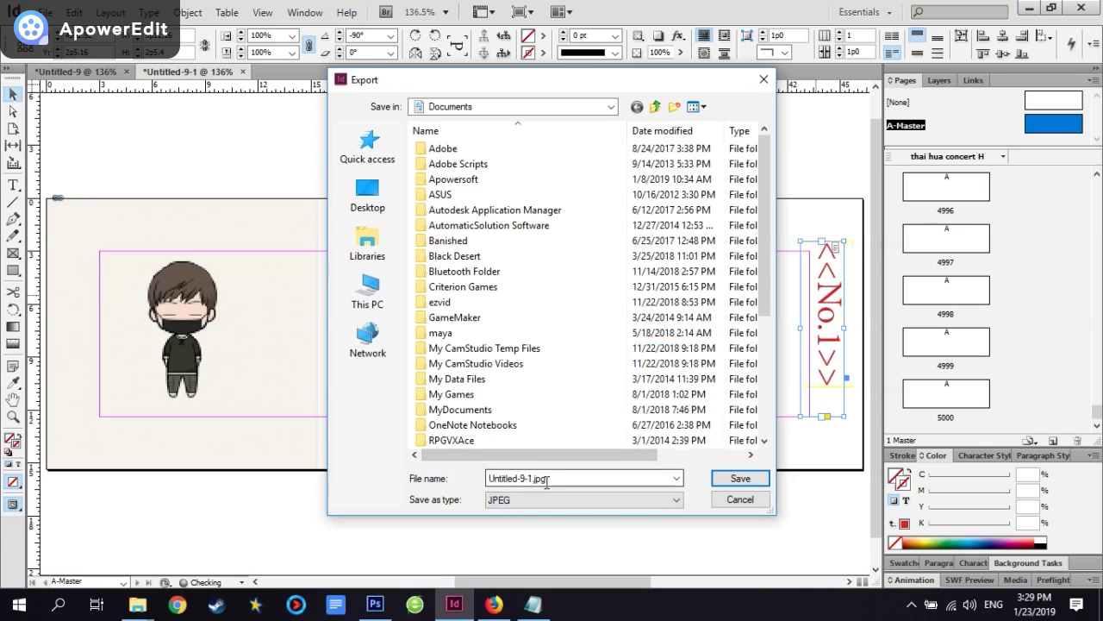
Choose the Thai Hua Concert folder inside Picture backup on the DATA (D:) drive as the export location
left_click(369, 290)
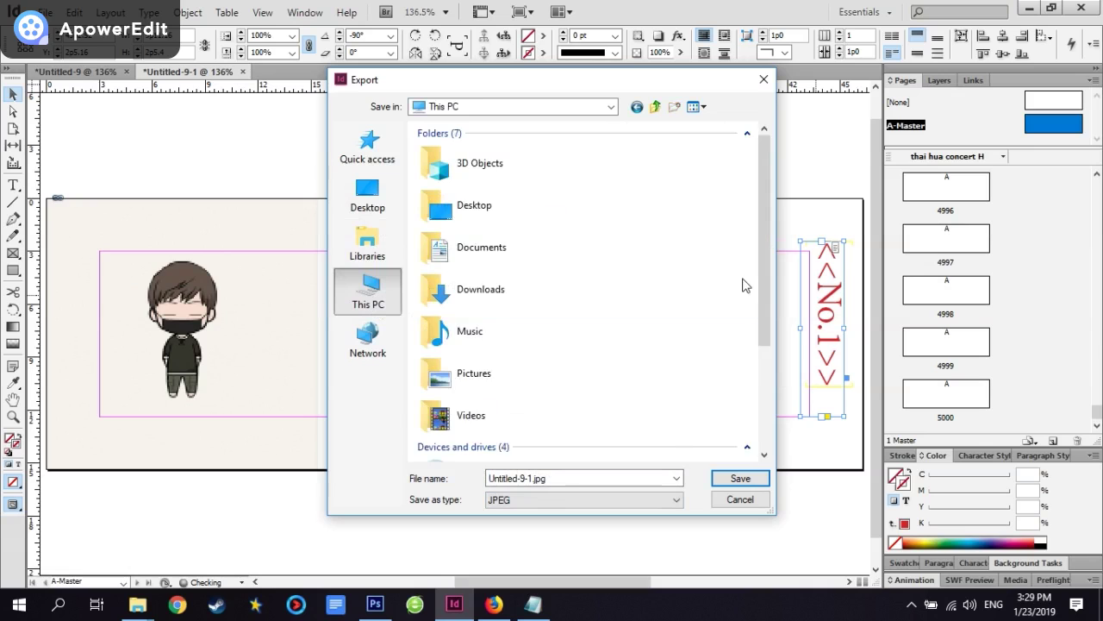
scroll(744, 283, "down", 5)
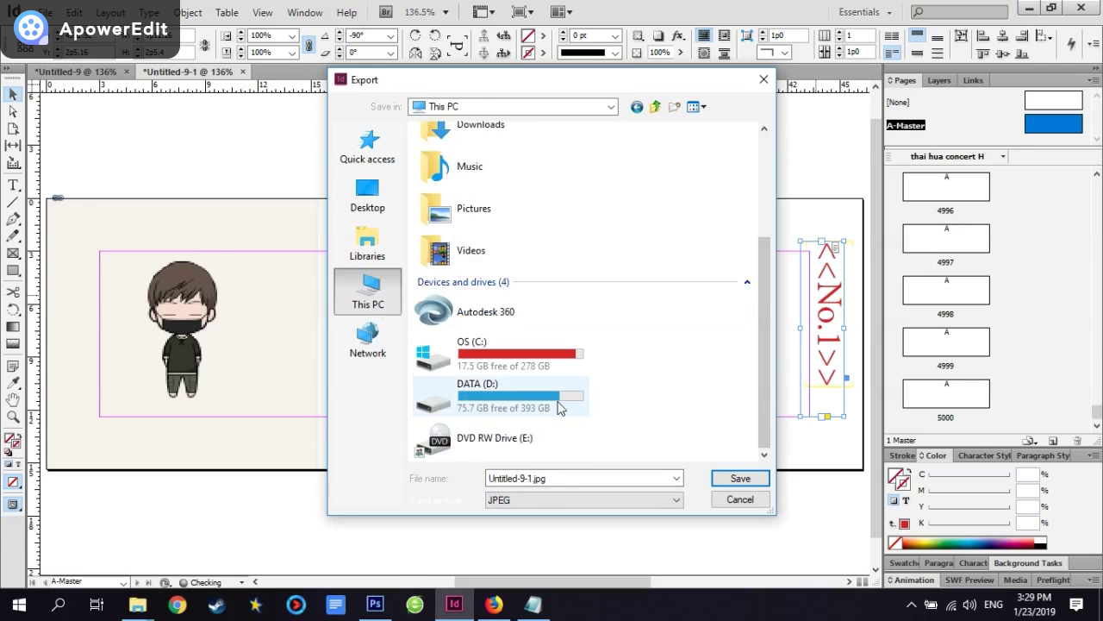
left_click(534, 401)
left_click(743, 478)
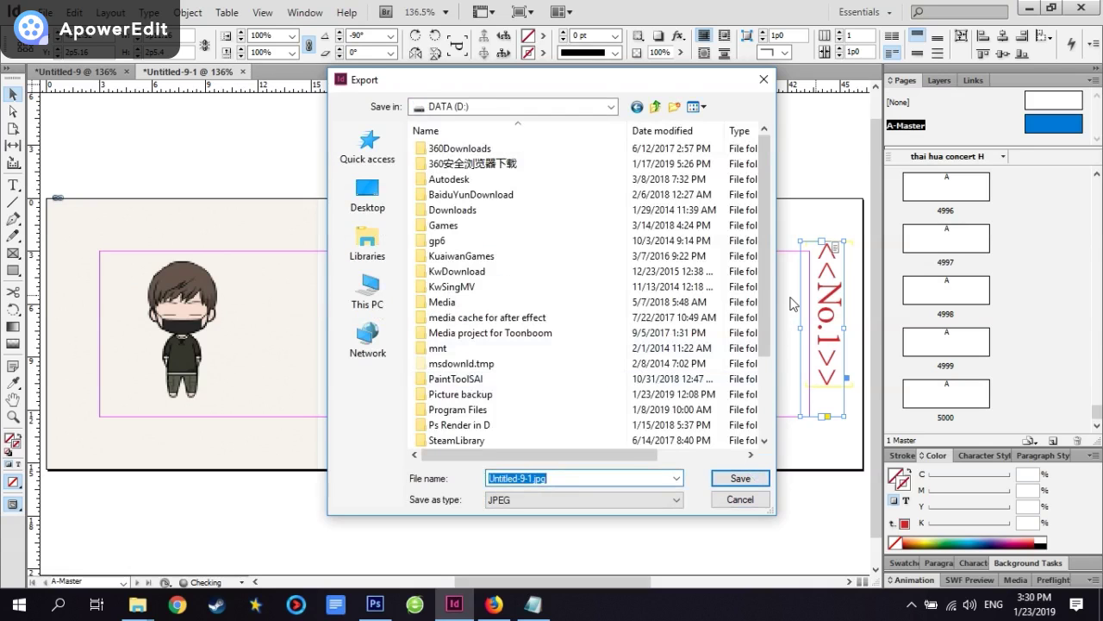
left_click_drag(771, 281, 771, 362)
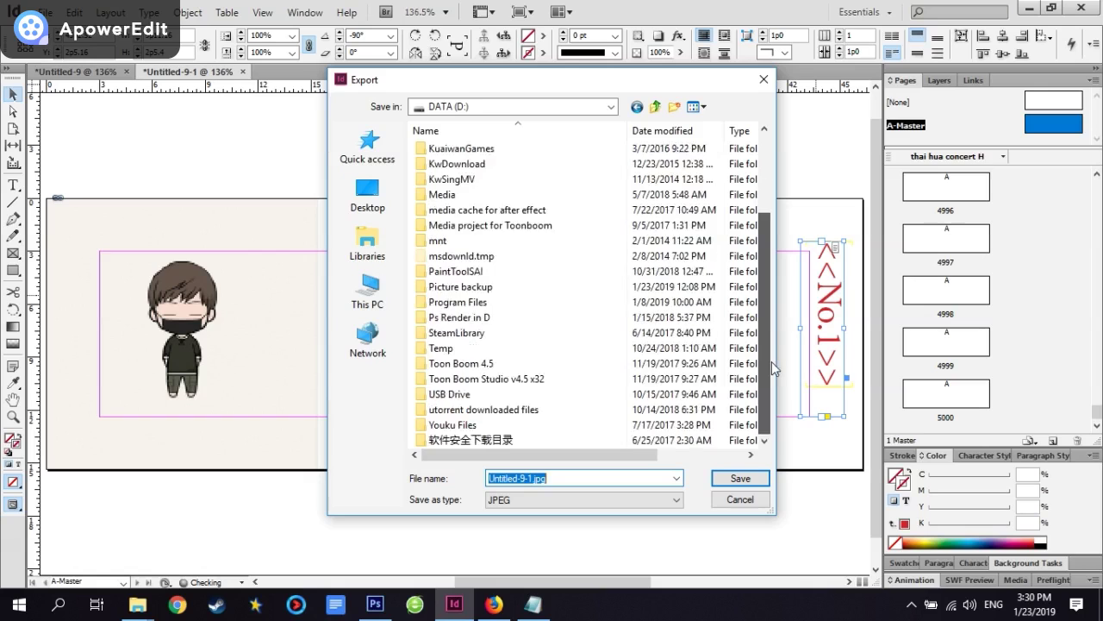
double_click(448, 286)
double_click(471, 351)
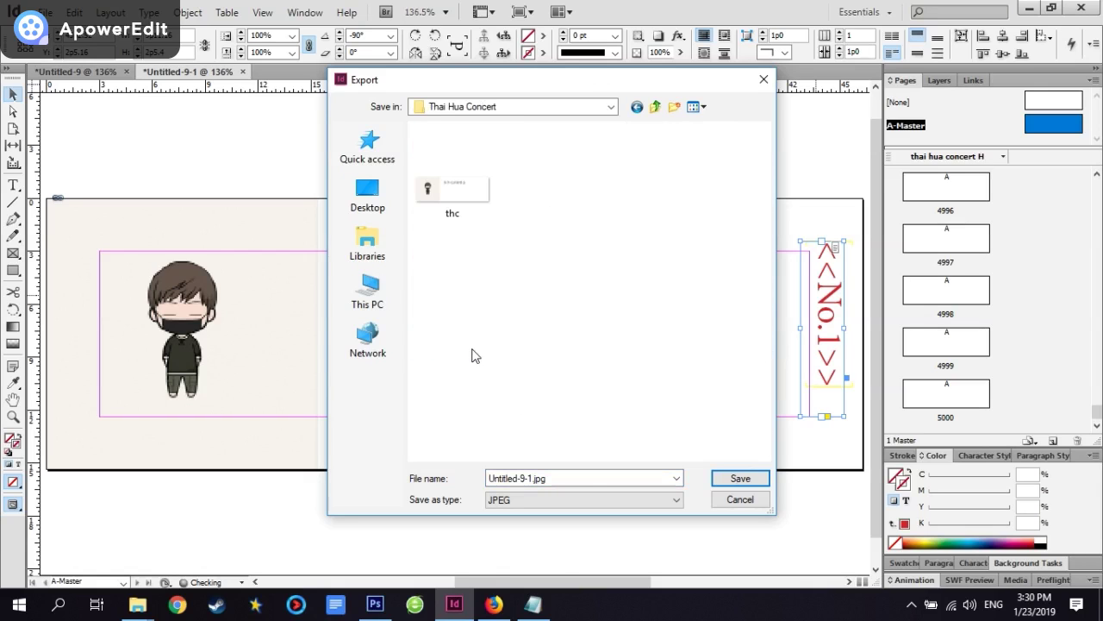
Name the export file mt-1.jpg and save it to proceed to the JPEG export options
double_click(514, 478)
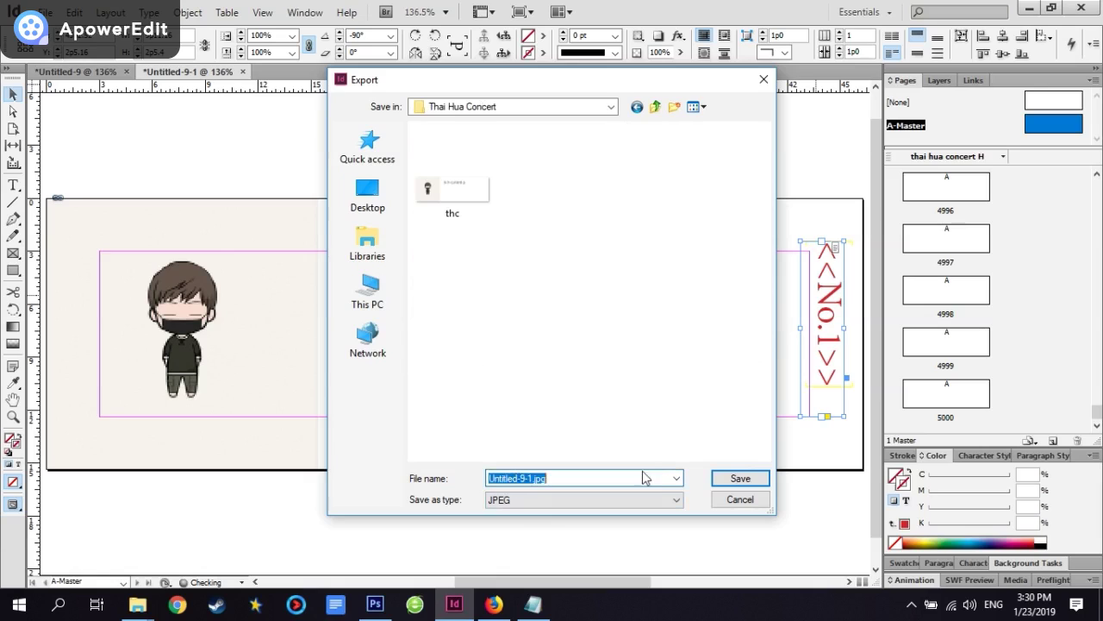
left_click(525, 478)
type("mthc")
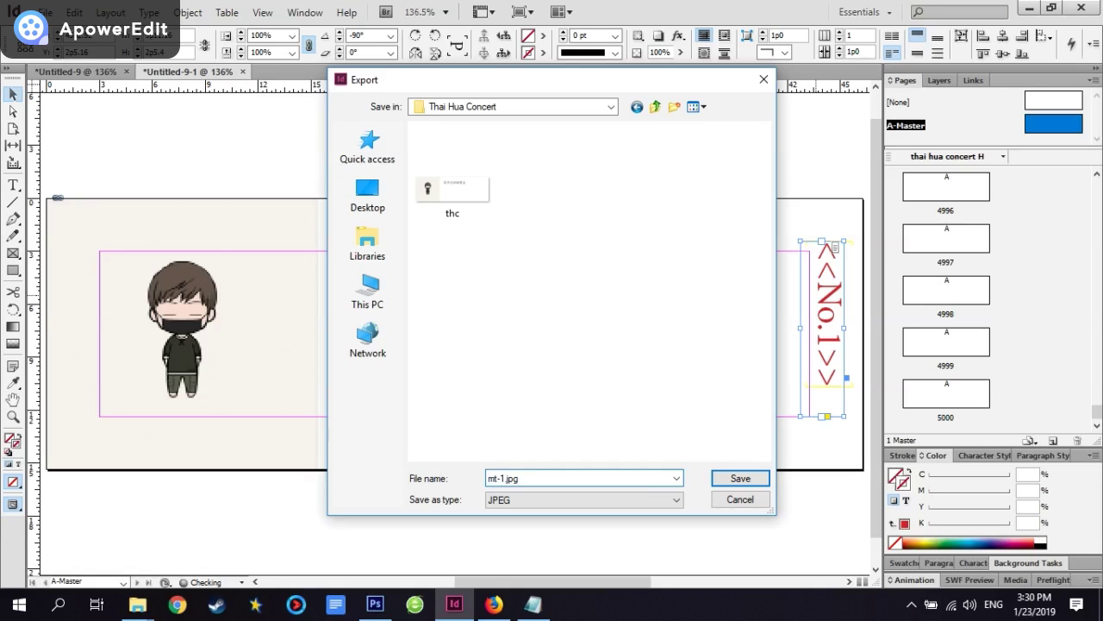
left_click(741, 479)
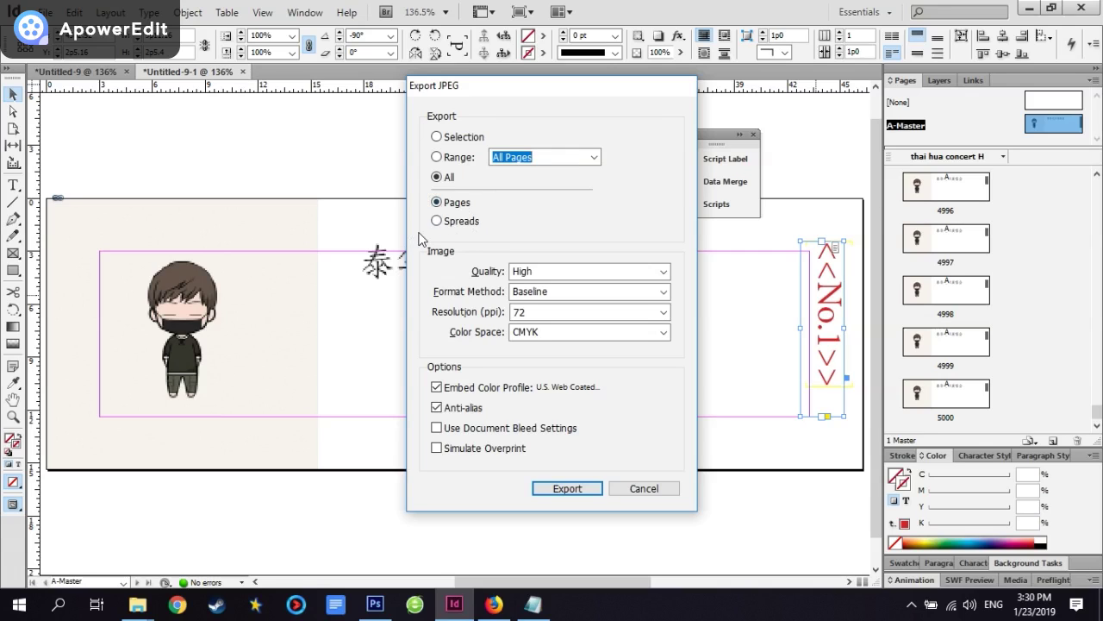
Try the Maximum image quality for the JPEG export and return it to High
left_click(545, 274)
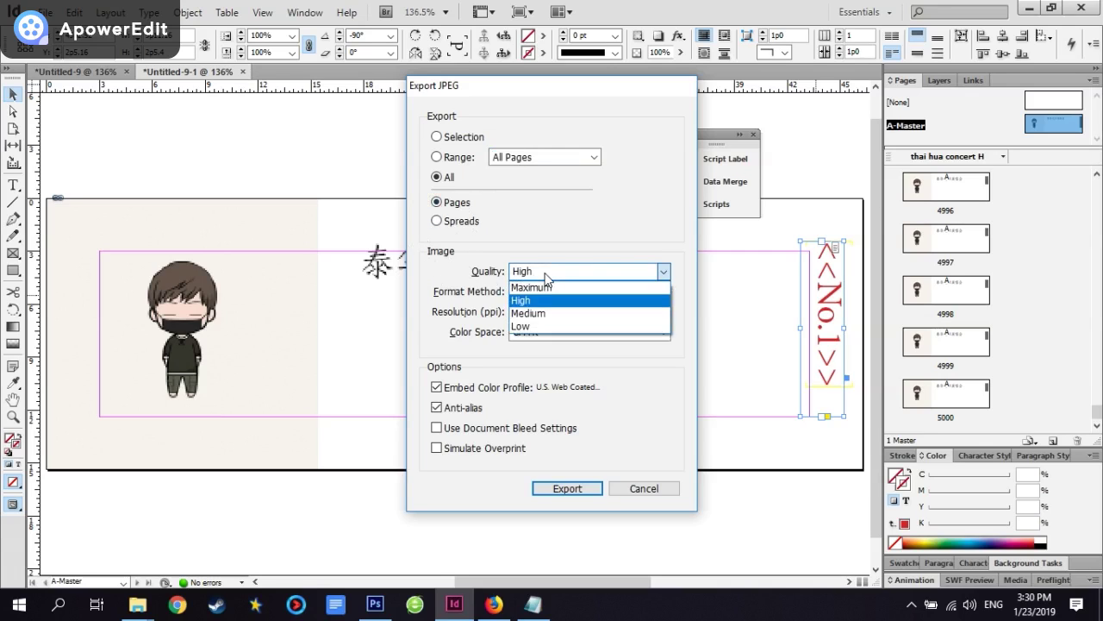
left_click(556, 290)
left_click(539, 270)
left_click(527, 301)
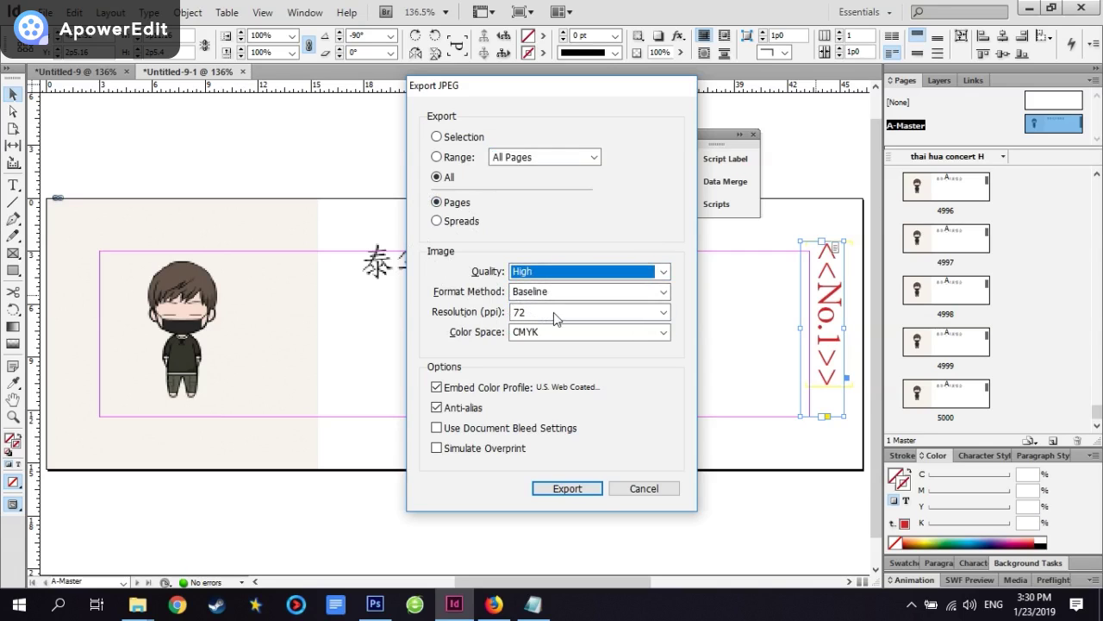
Set the JPEG export resolution to 300 ppi
left_click(665, 311)
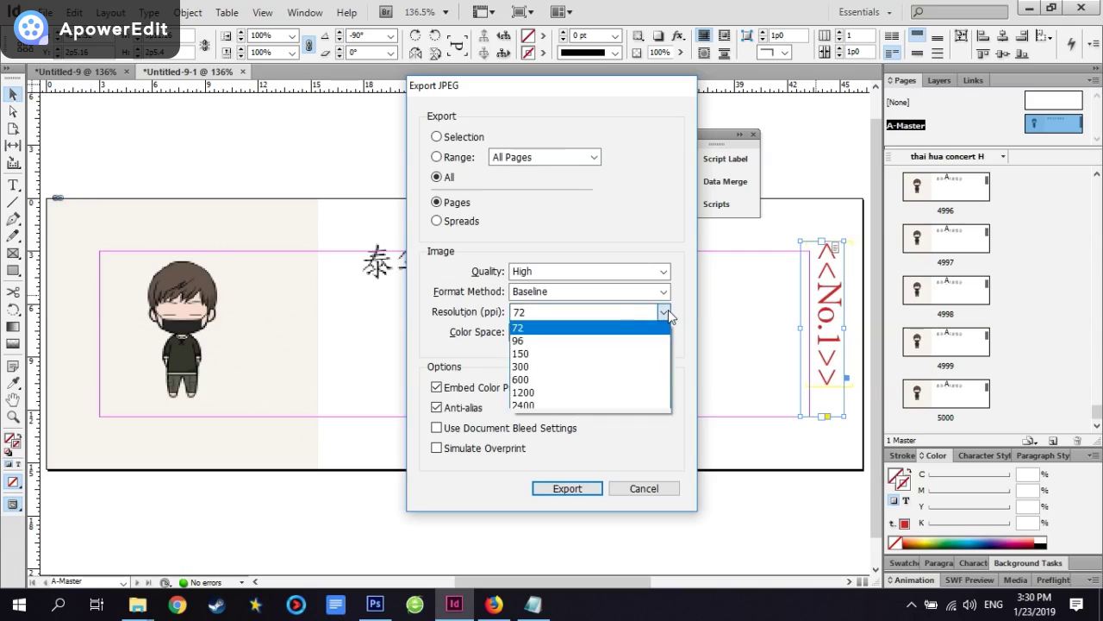
left_click(522, 368)
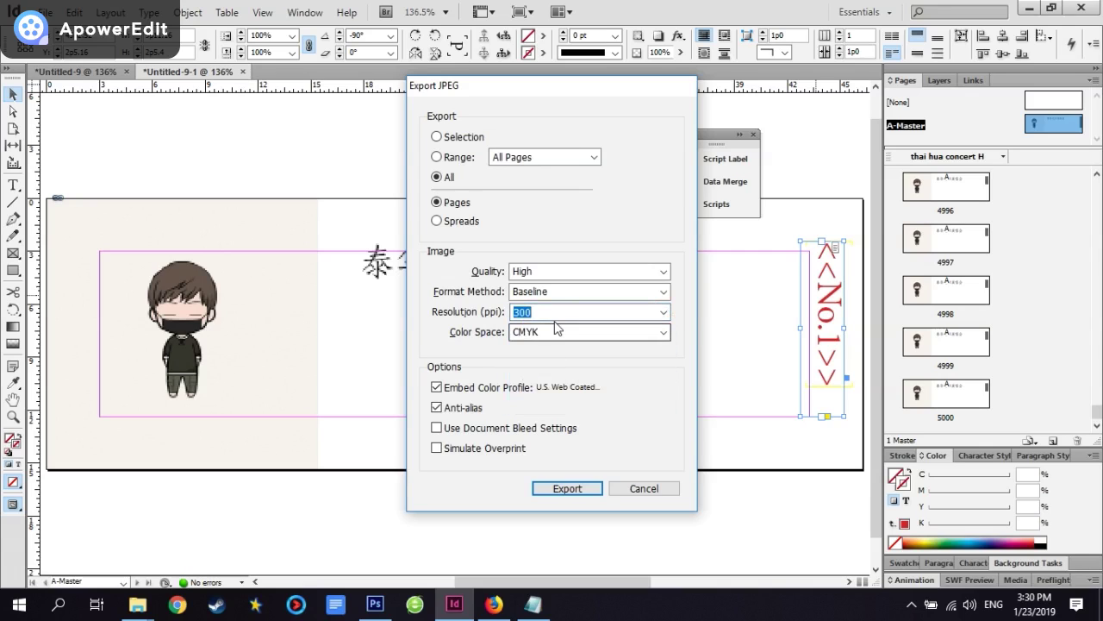
left_click(666, 312)
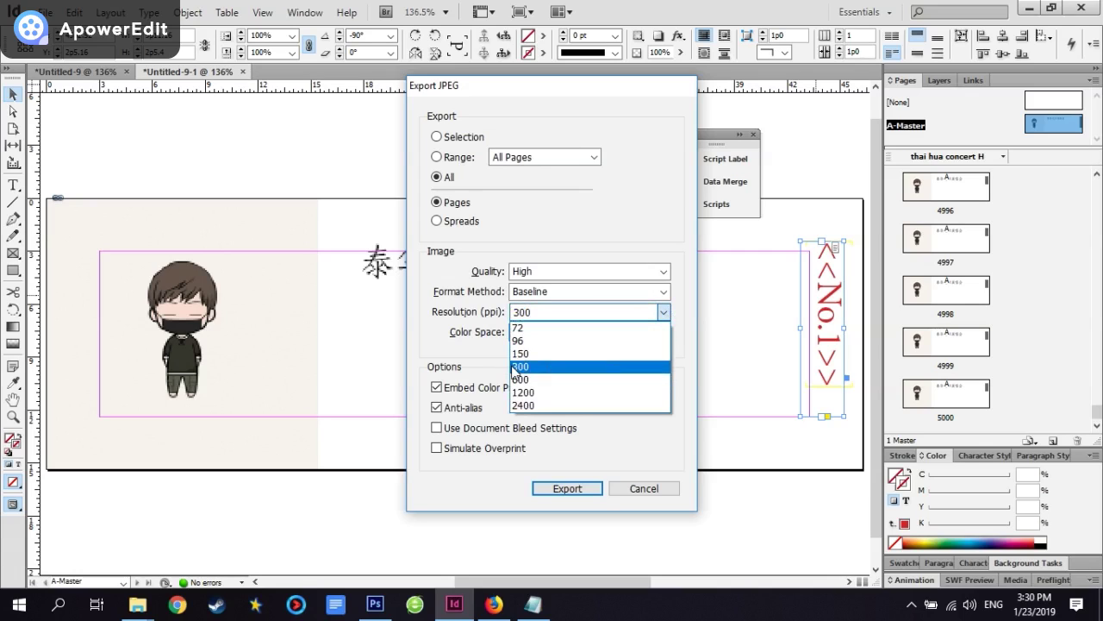
left_click(517, 354)
left_click(663, 312)
left_click(525, 367)
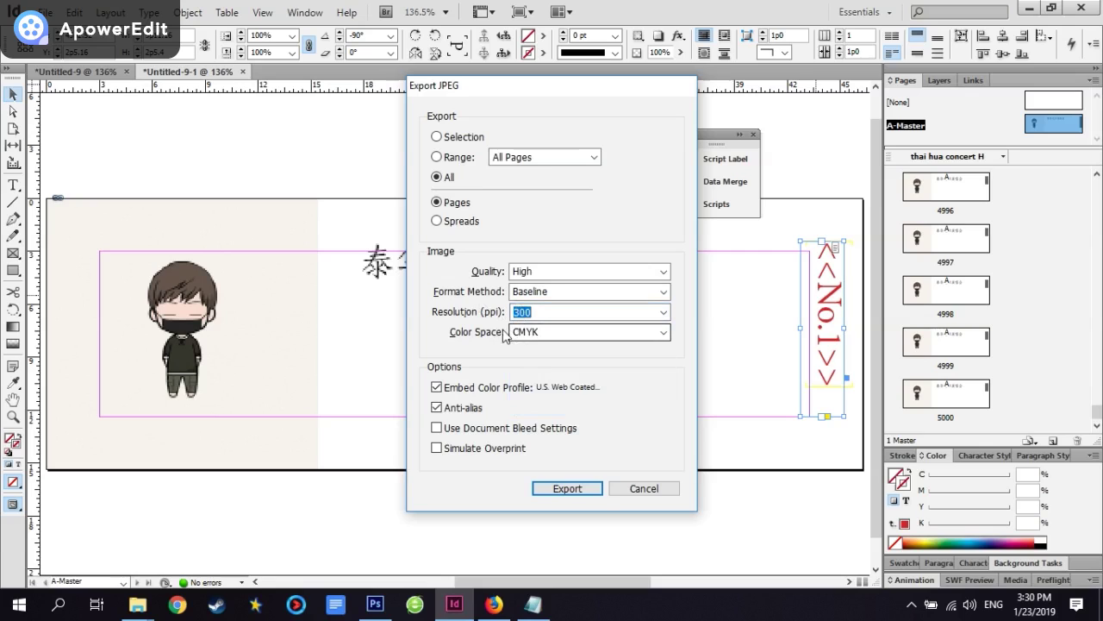
Change the JPEG export color space from CMYK to RGB
left_click(662, 333)
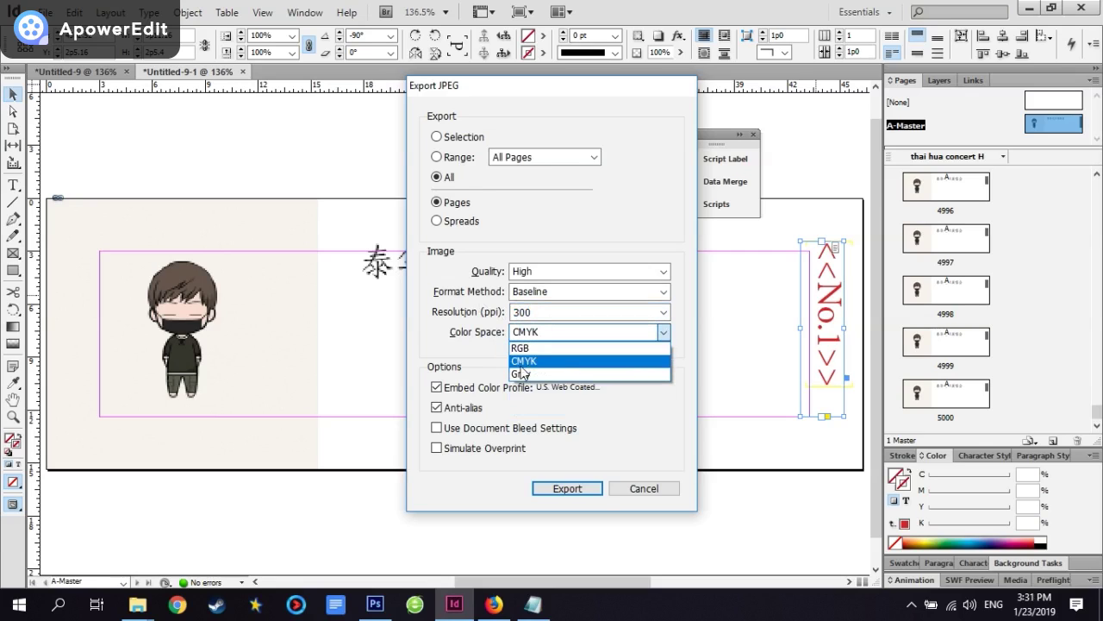
left_click(523, 362)
left_click(520, 334)
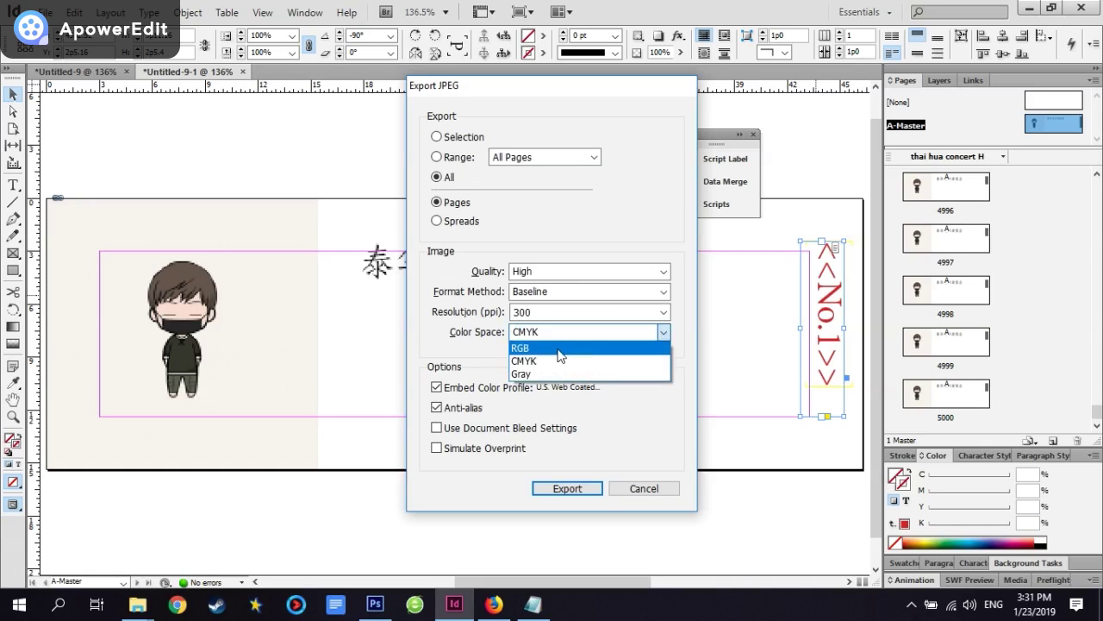
left_click(526, 349)
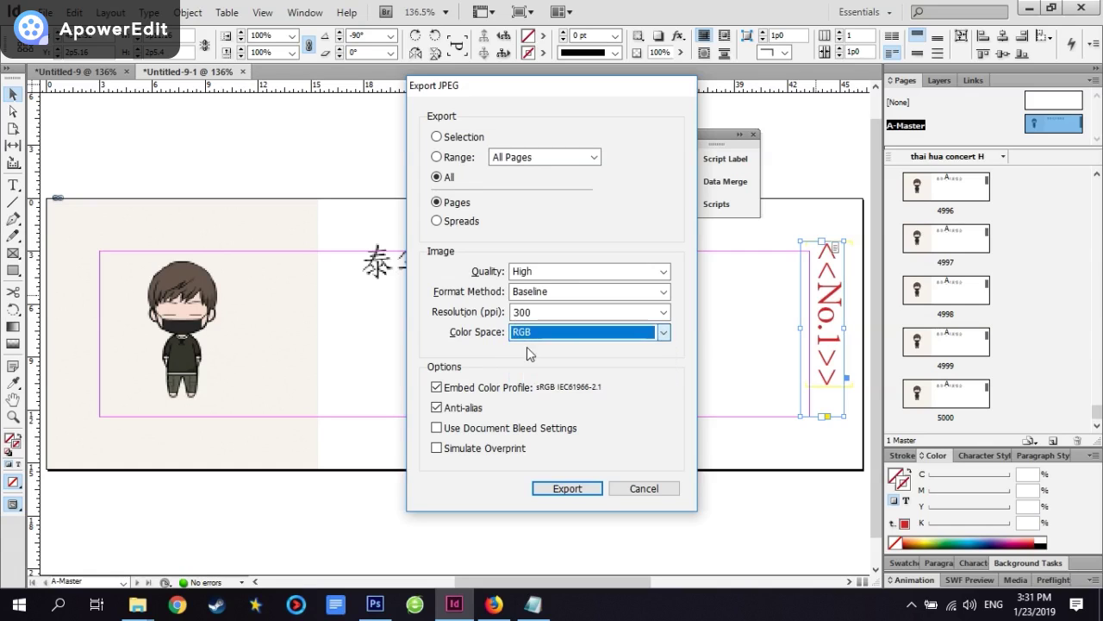
left_click(494, 606)
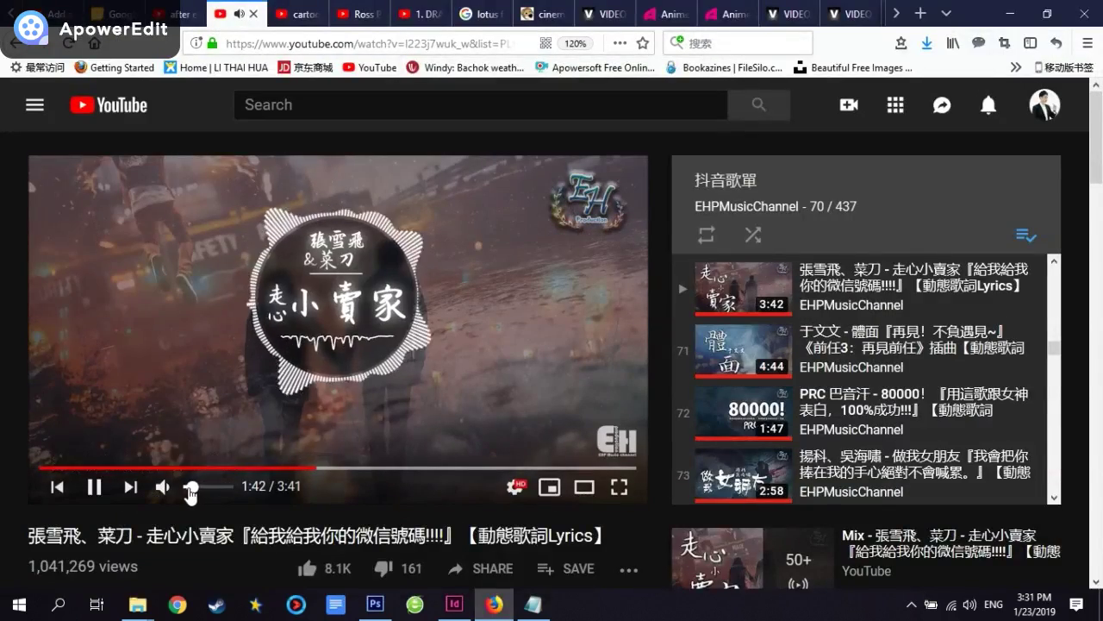
left_click(494, 606)
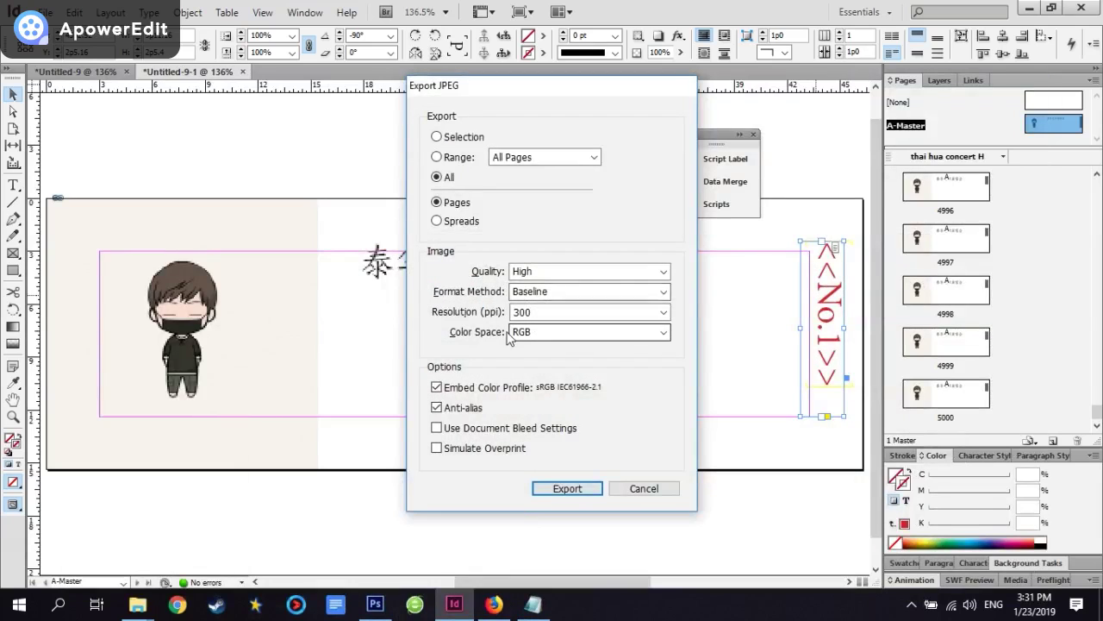
Review the format method and image quality choices, keeping Baseline and High for the JPEG export
left_click(662, 294)
left_click(586, 318)
left_click(664, 271)
left_click(587, 296)
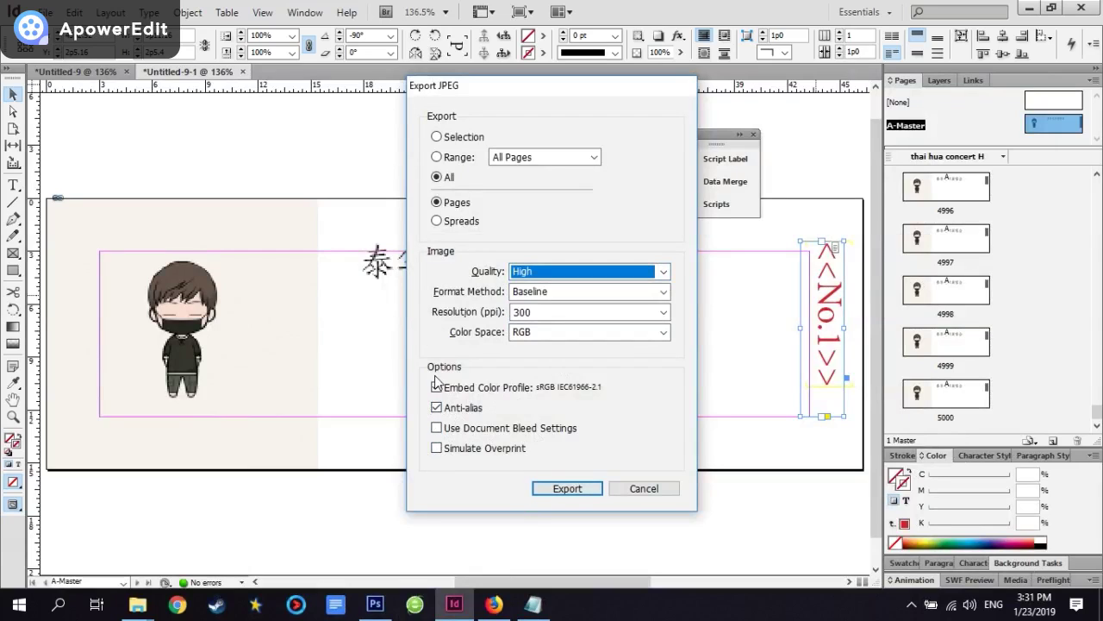
Run the JPEG export of all merged ticket pages with the configured image settings
left_click(566, 489)
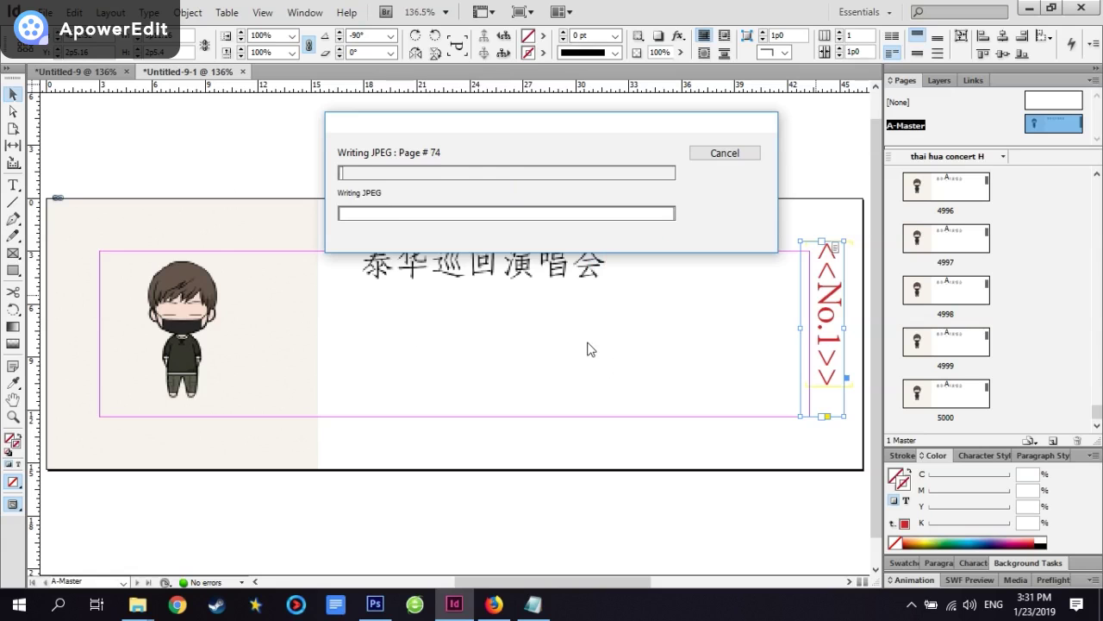
left_click(495, 605)
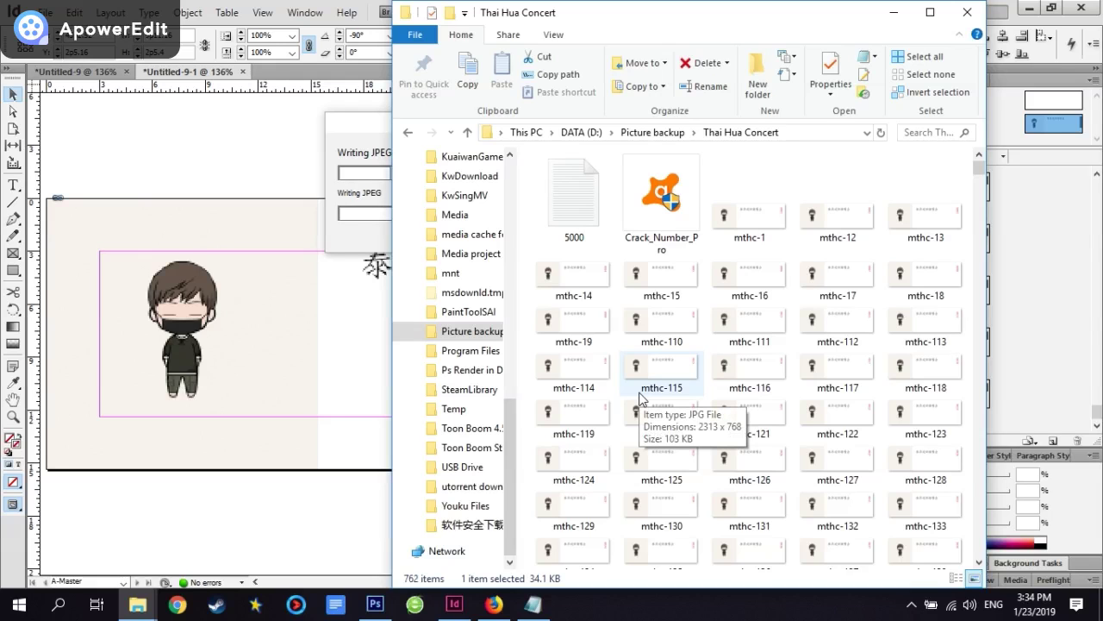
Switch to File Explorer and look through the exported mthc ticket images in the output folder, down to the final files
scroll(800, 297, "down", 3)
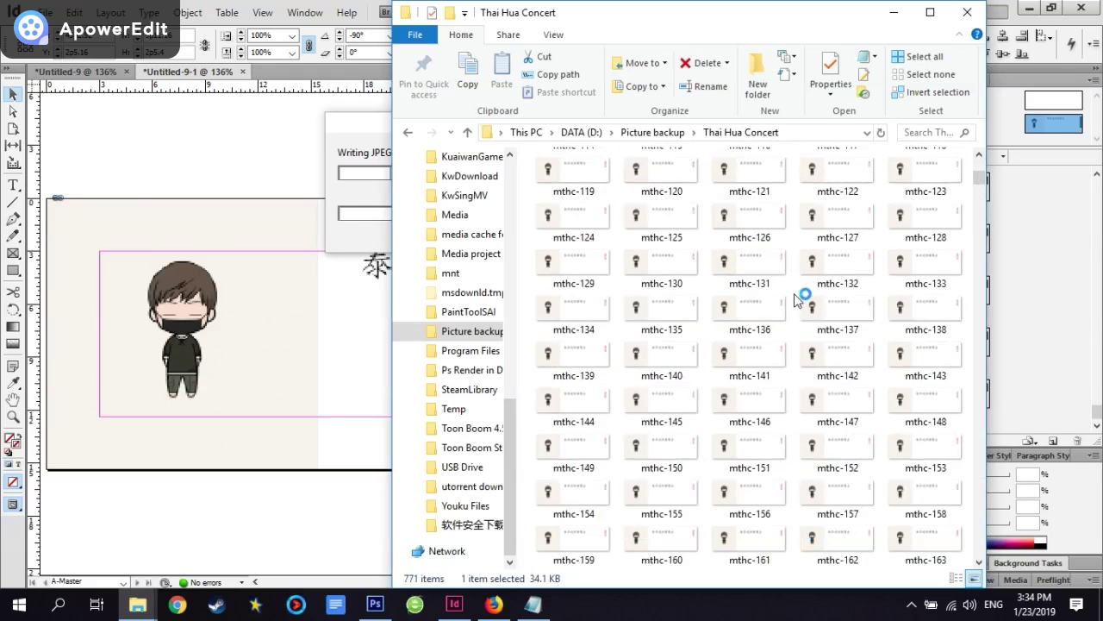
scroll(797, 298, "down", 4)
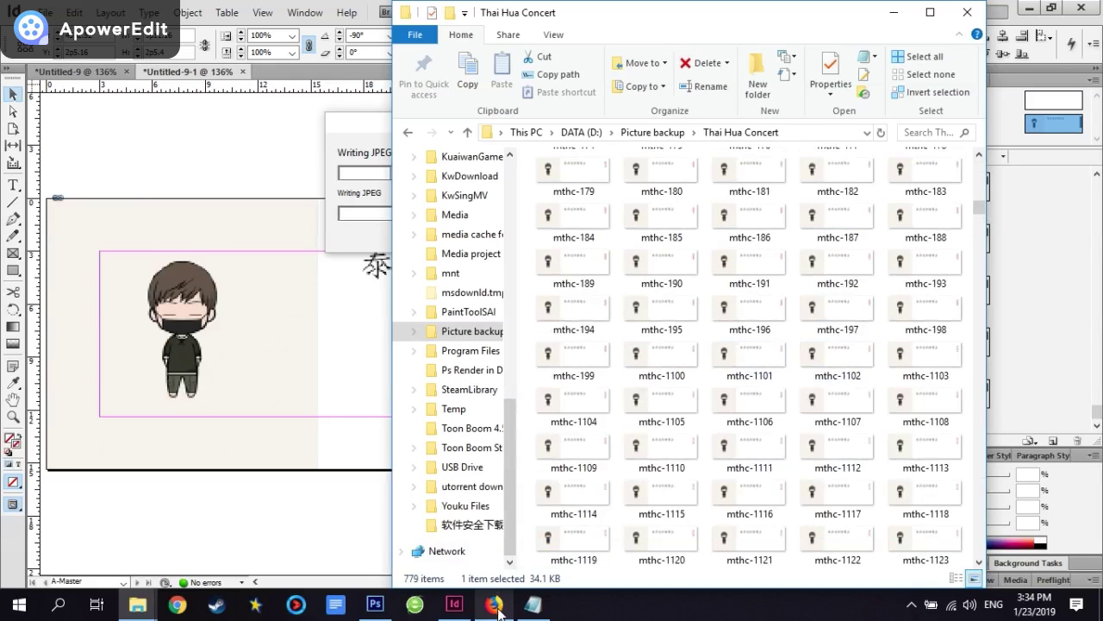
left_click(494, 605)
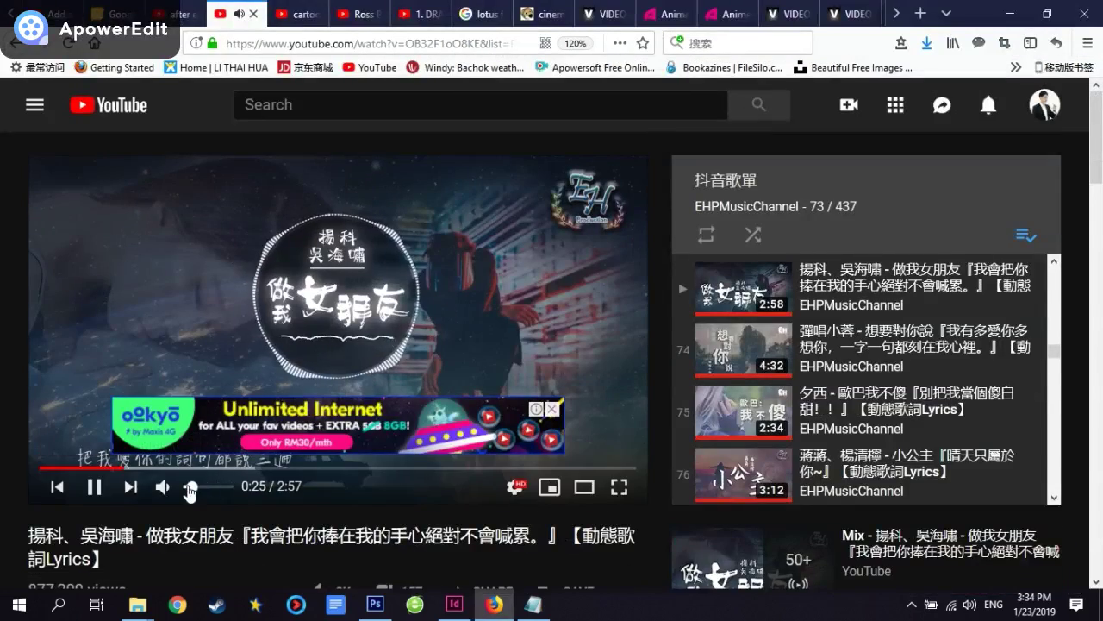
left_click(494, 605)
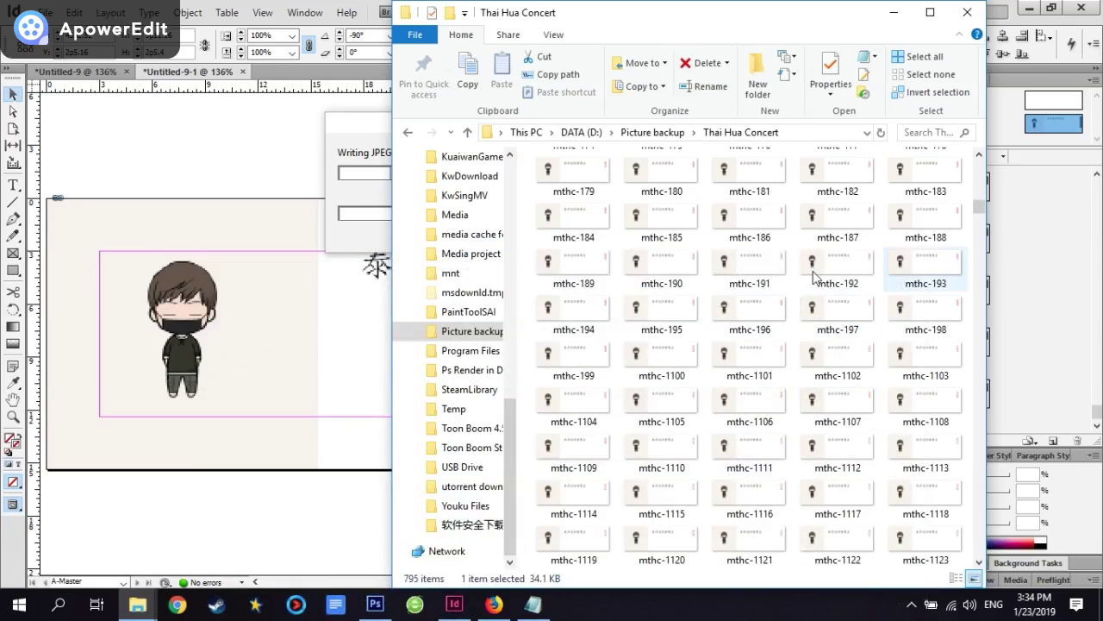
scroll(815, 276, "down", 10)
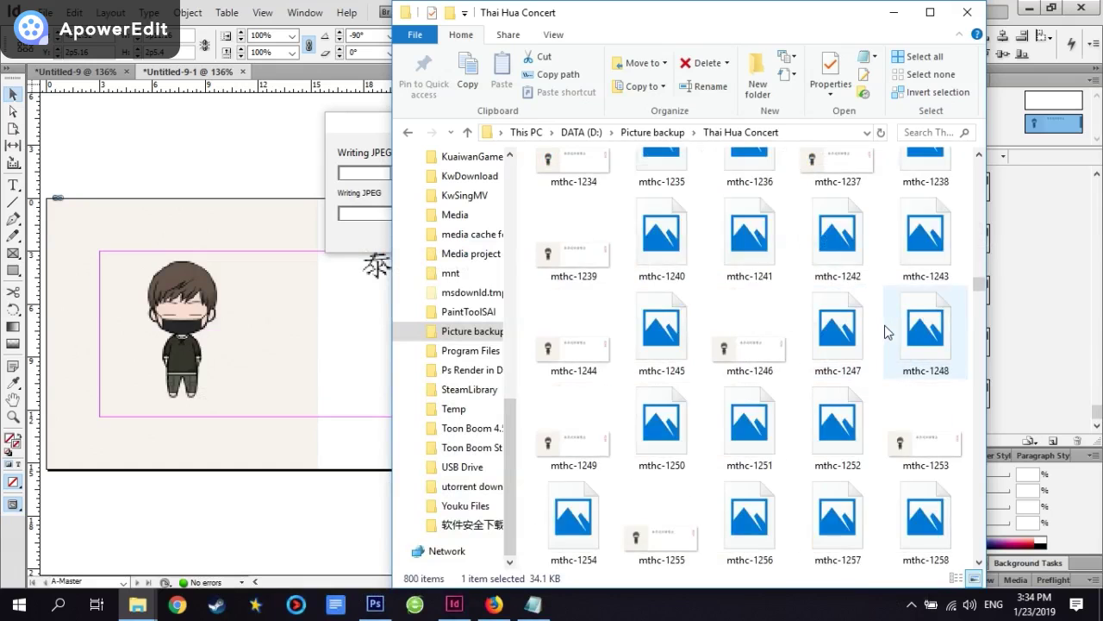
scroll(888, 332, "down", 10)
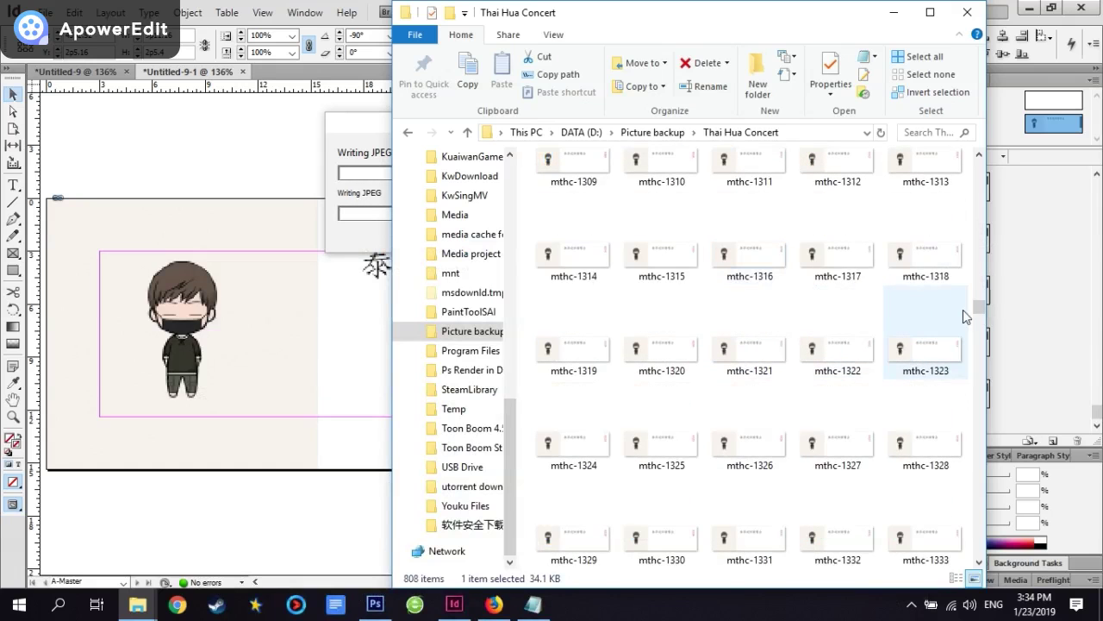
left_click_drag(978, 308, 979, 552)
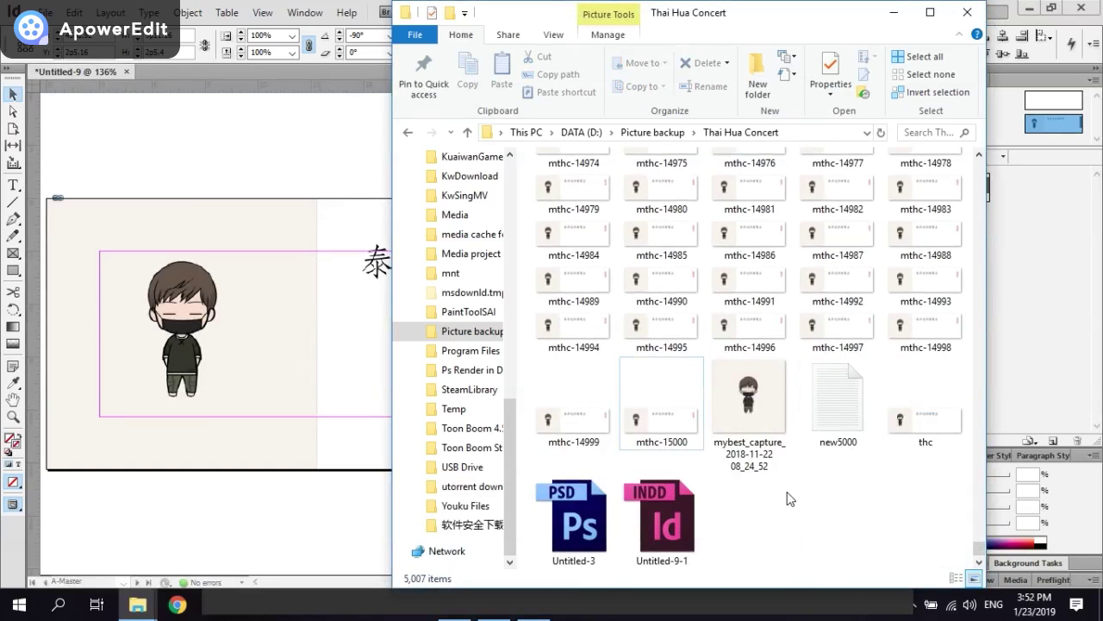
scroll(815, 456, "up", 10)
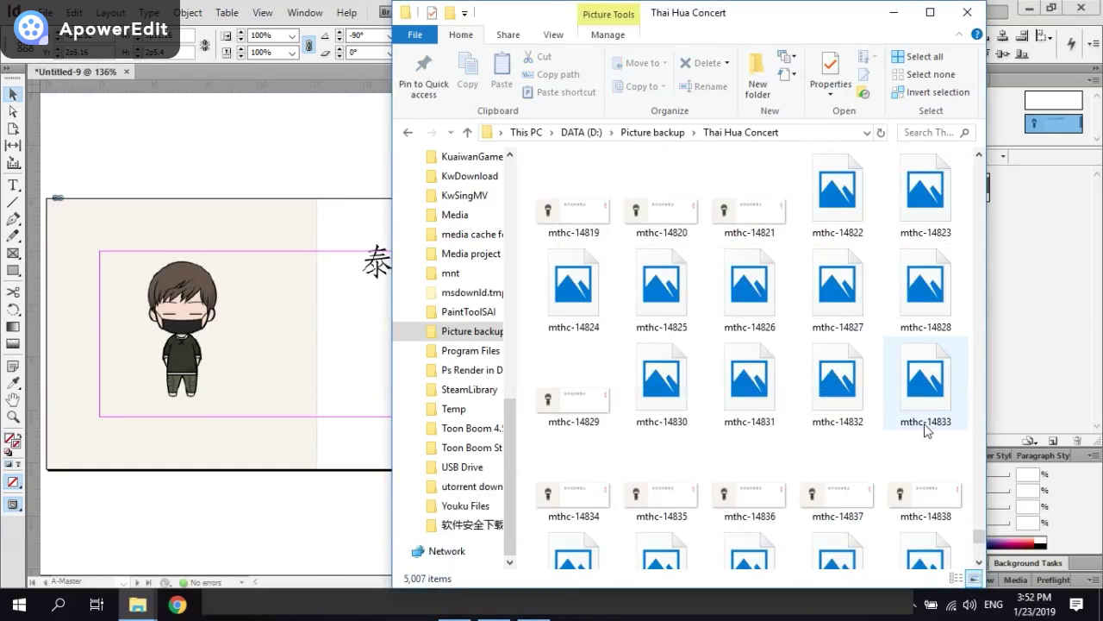
left_click_drag(980, 538, 882, 543)
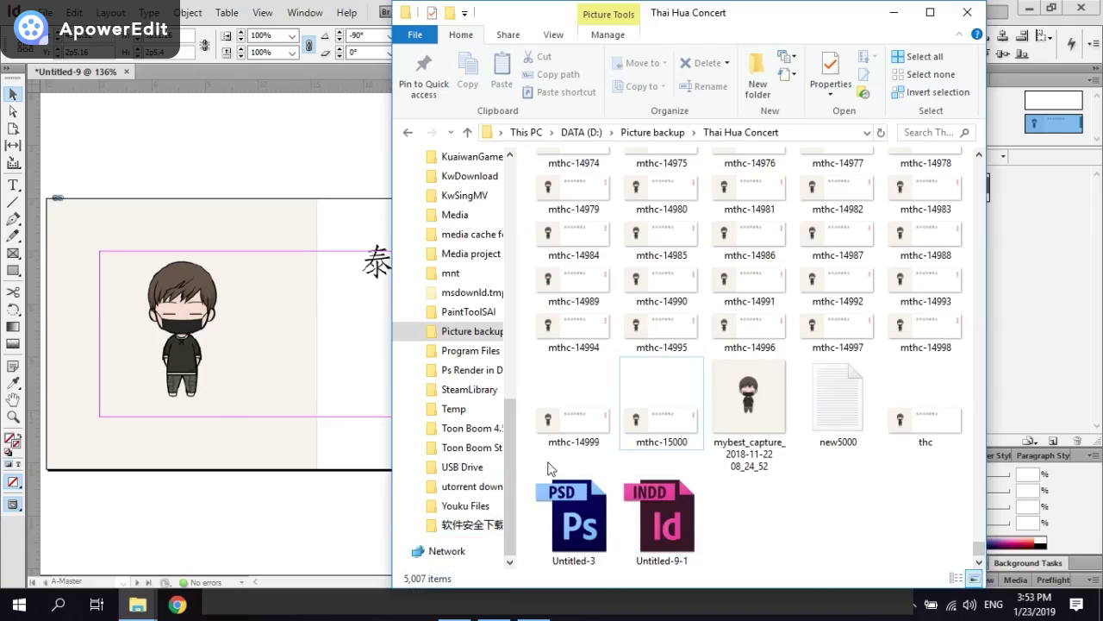
Open the mthc-15000 image in Photos and page through the adjacent tickets to check their serial numbers
double_click(668, 398)
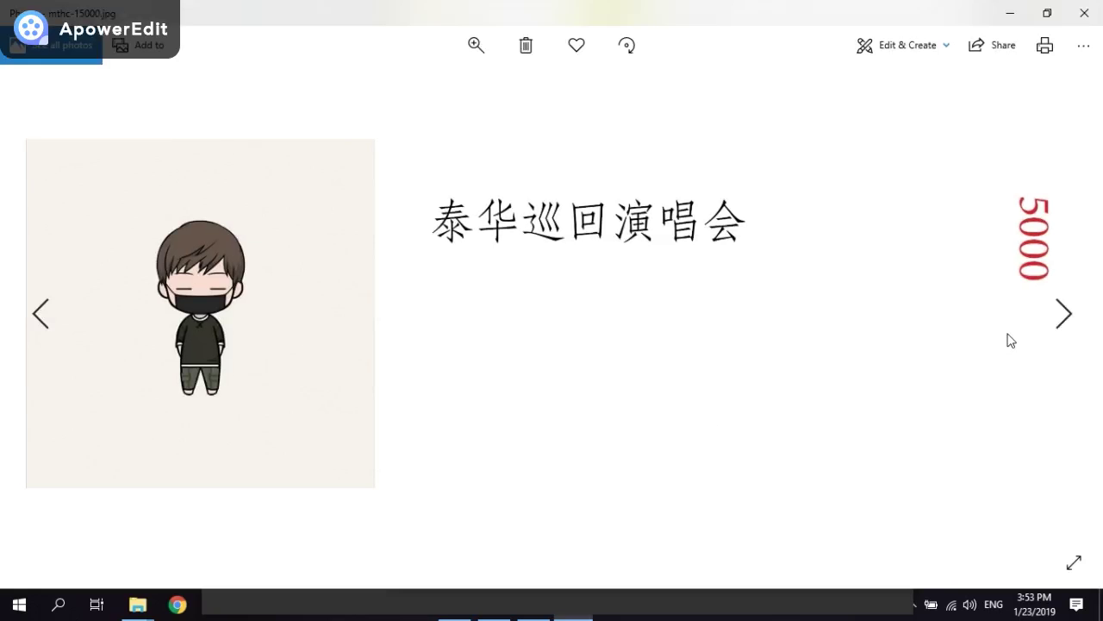
left_click(1059, 296)
left_click(1050, 286)
left_click(1050, 286)
left_click(1050, 287)
left_click(1051, 289)
left_click(1051, 291)
left_click(1052, 292)
left_click(1051, 293)
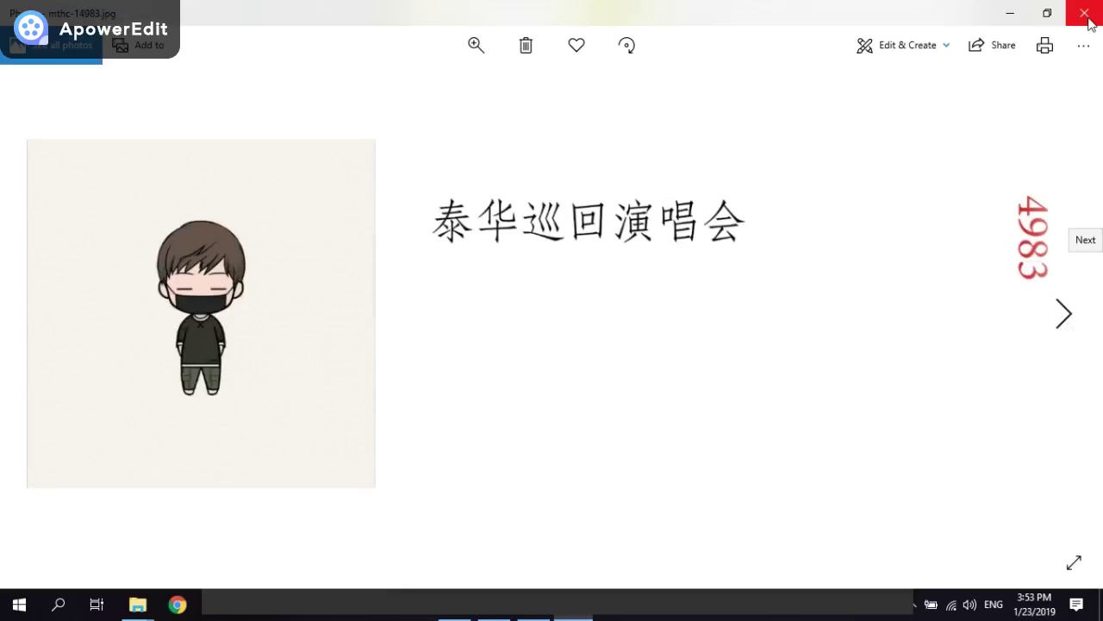
key("alt+Tab")
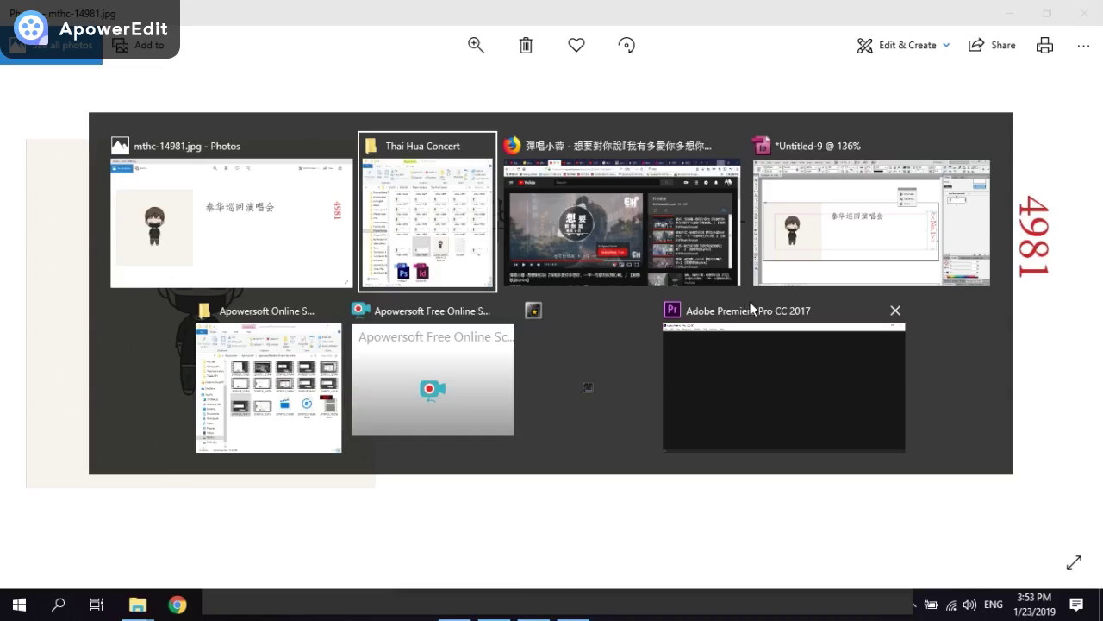
left_click(977, 13)
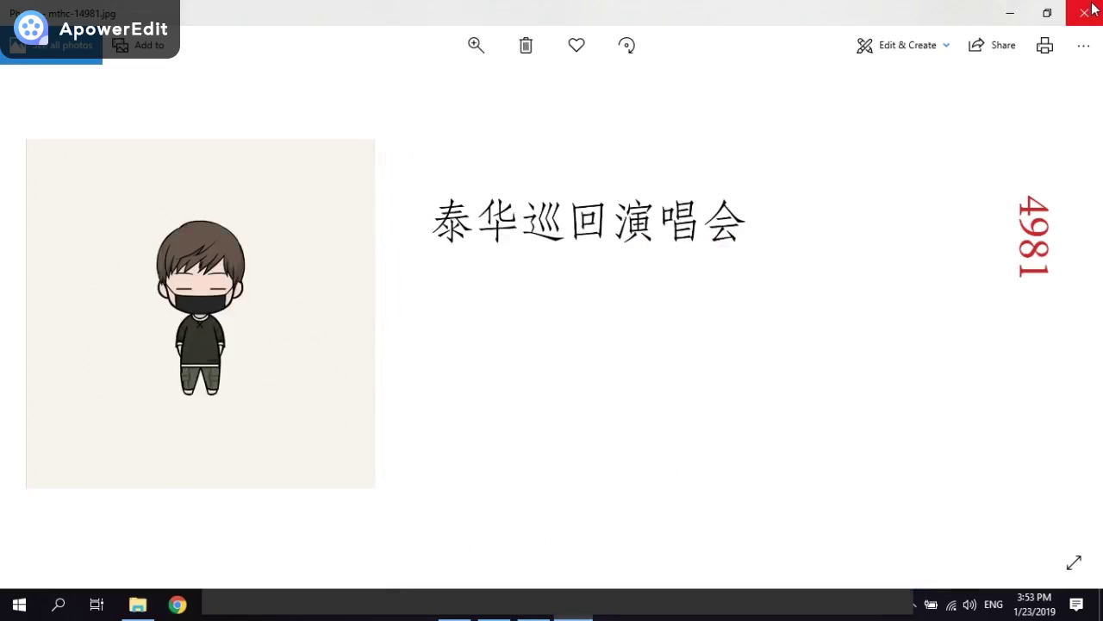